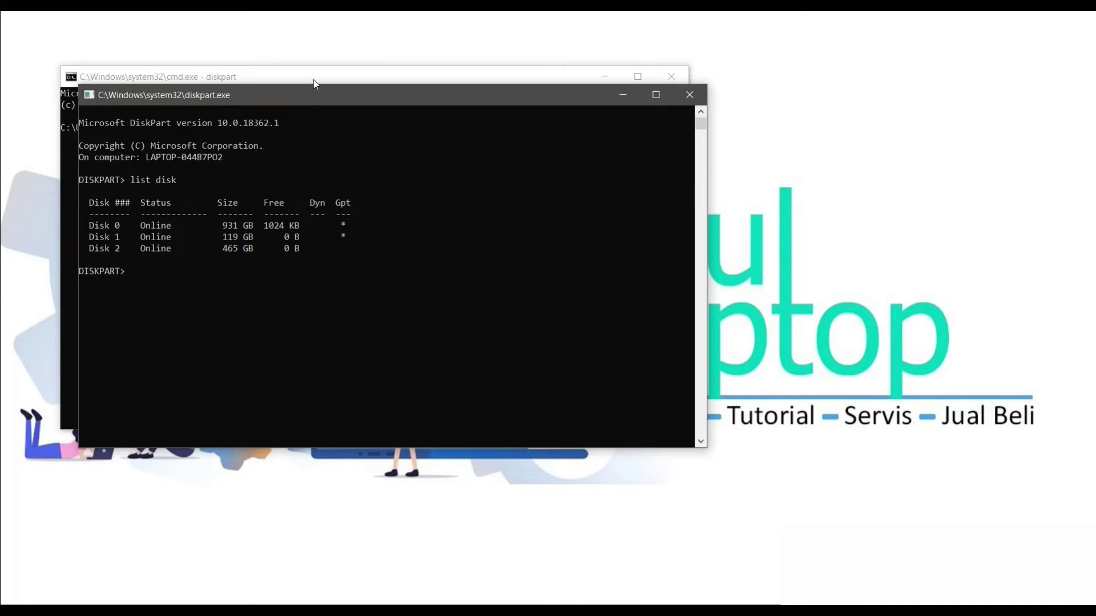
- Move the Command Prompt and DiskPart windows apart and close both of them
left_click_drag(314, 80, 567, 83)
left_click(230, 86)
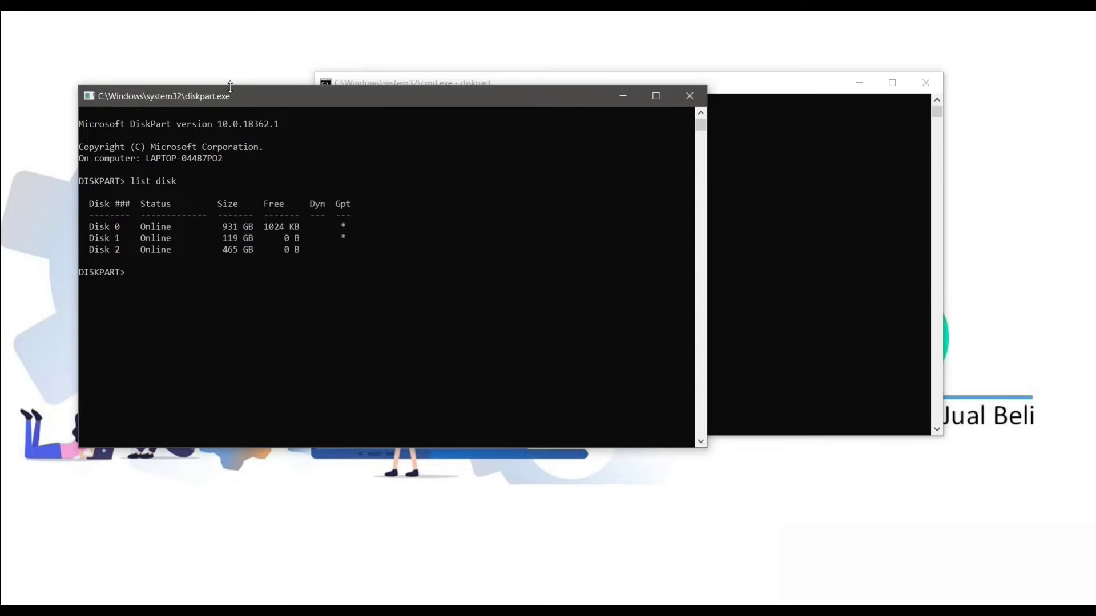
left_click_drag(245, 98, 428, 104)
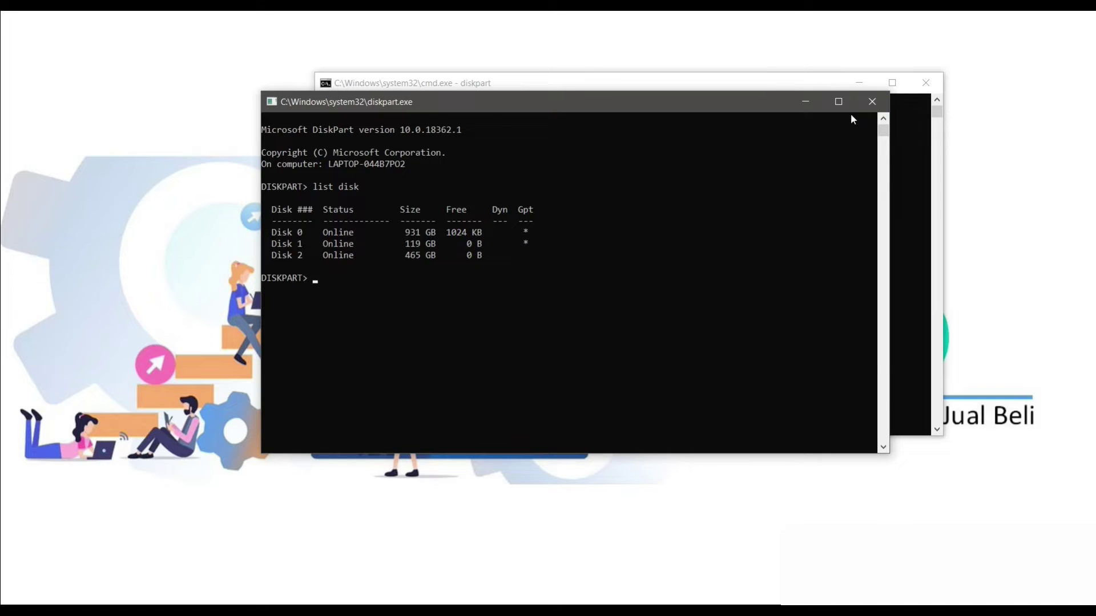
left_click(865, 105)
left_click(926, 83)
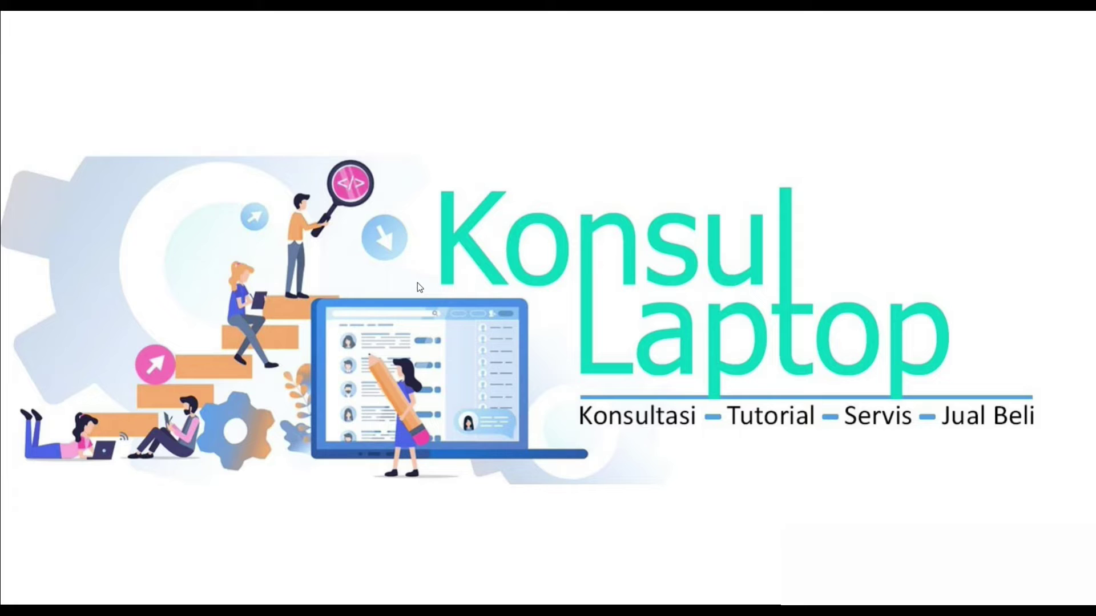
- Open the Toolkit folder in Nusantara Komputer\aplikasi on Local Disk (I:) in File Explorer
key("super+e")
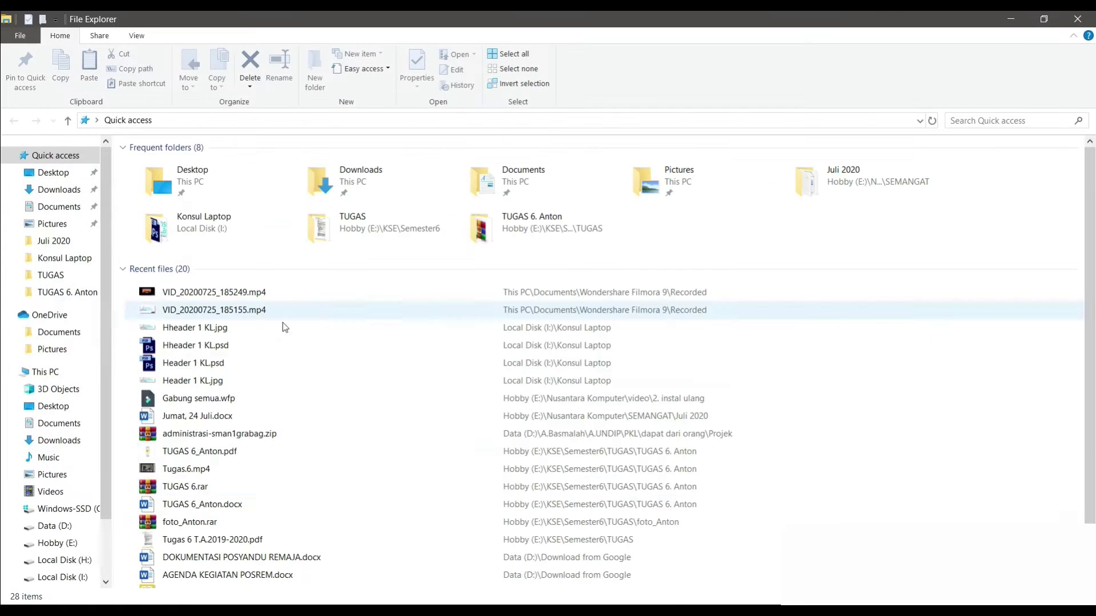
left_click(85, 576)
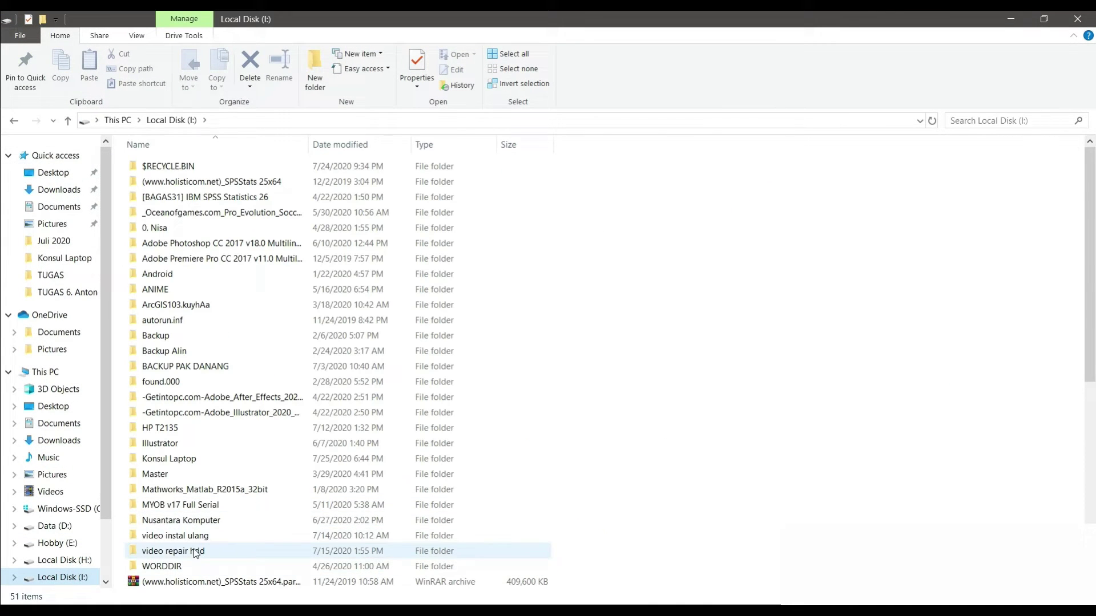
double_click(190, 520)
double_click(217, 166)
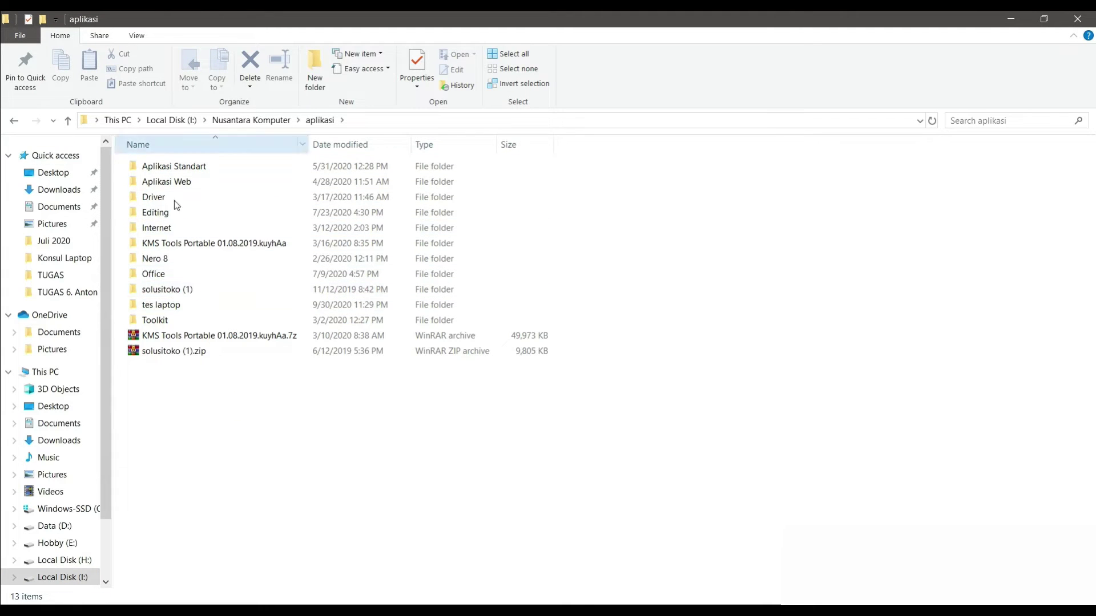
double_click(181, 320)
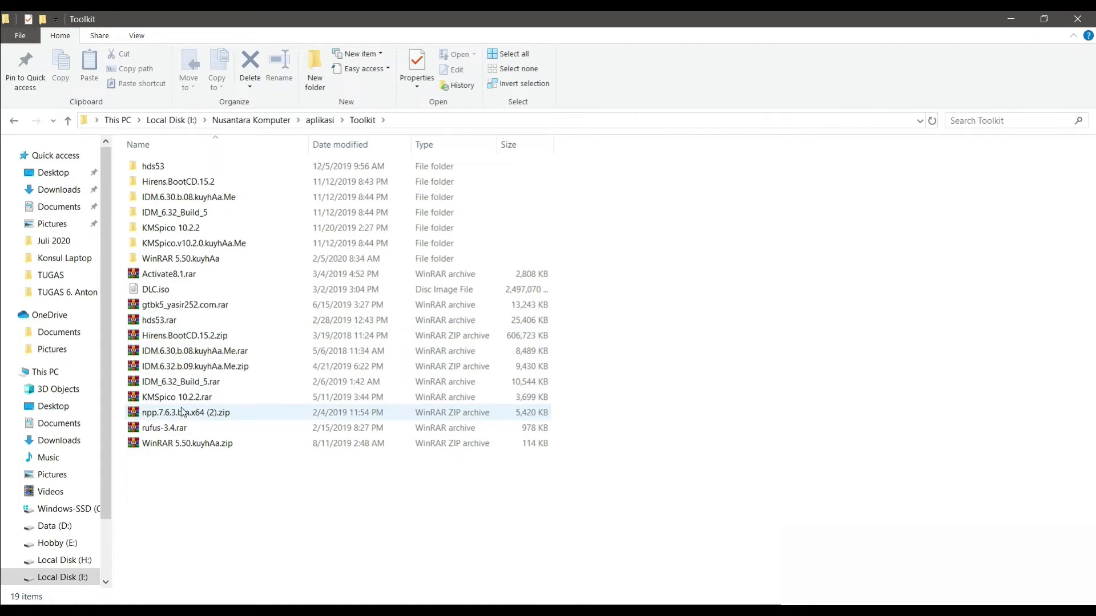
- Launch rufus-3.4 (1).exe from the rufus-3.4.rar archive, then close the archive and minimize File Explorer
double_click(171, 428)
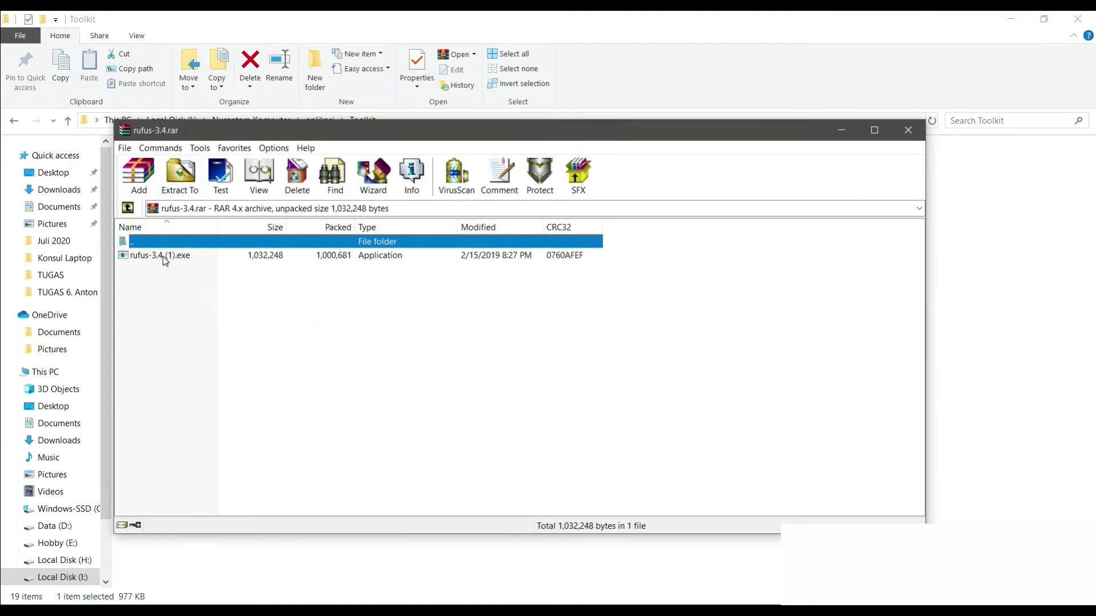
double_click(164, 256)
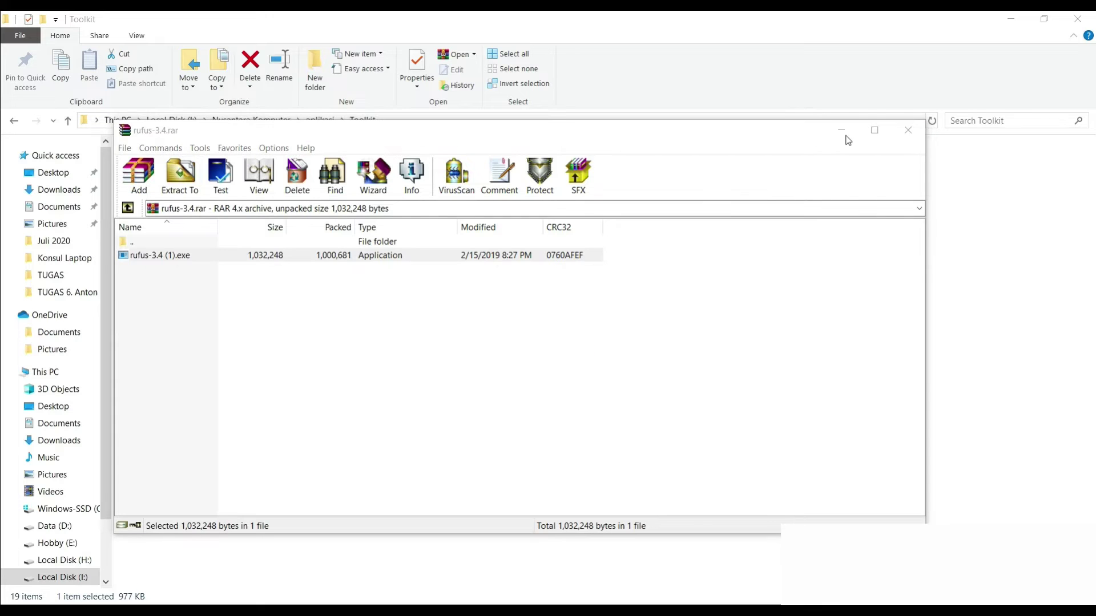
left_click(908, 130)
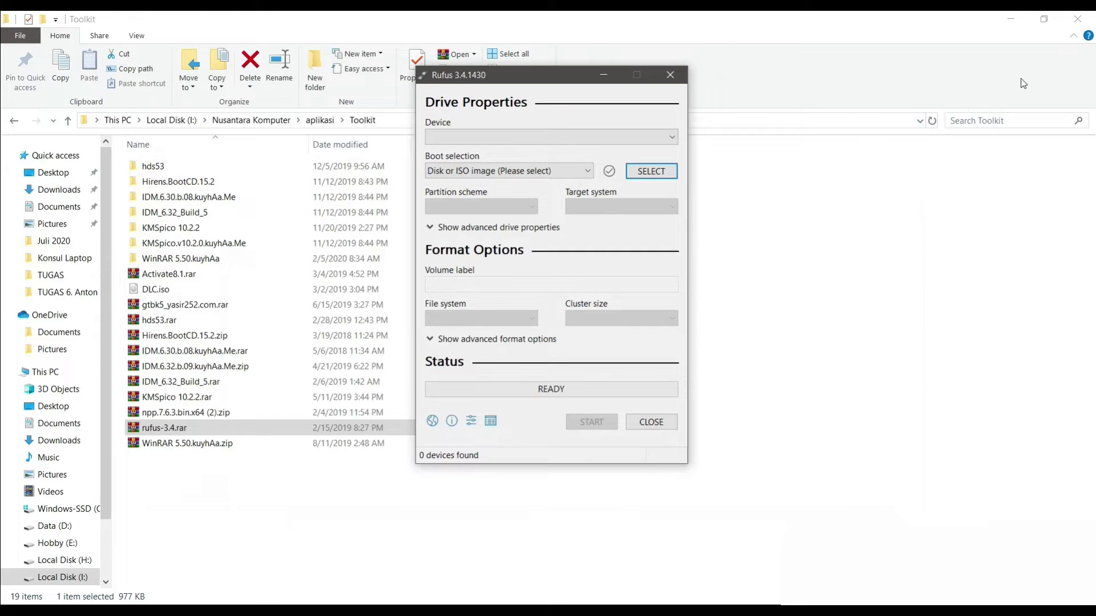
left_click(1022, 81)
left_click(1010, 19)
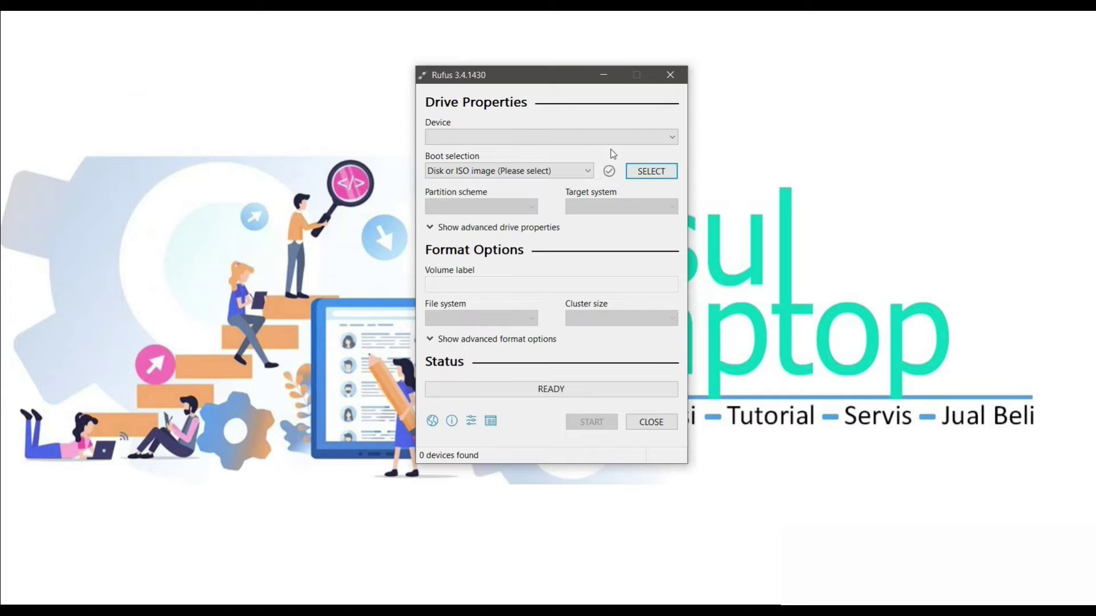
- Check the Rufus device and boot selection fields, and inspect the contents of the Windows_7_8_1_10_Aio_En_Ar_Fr (F:) drive
left_click(492, 137)
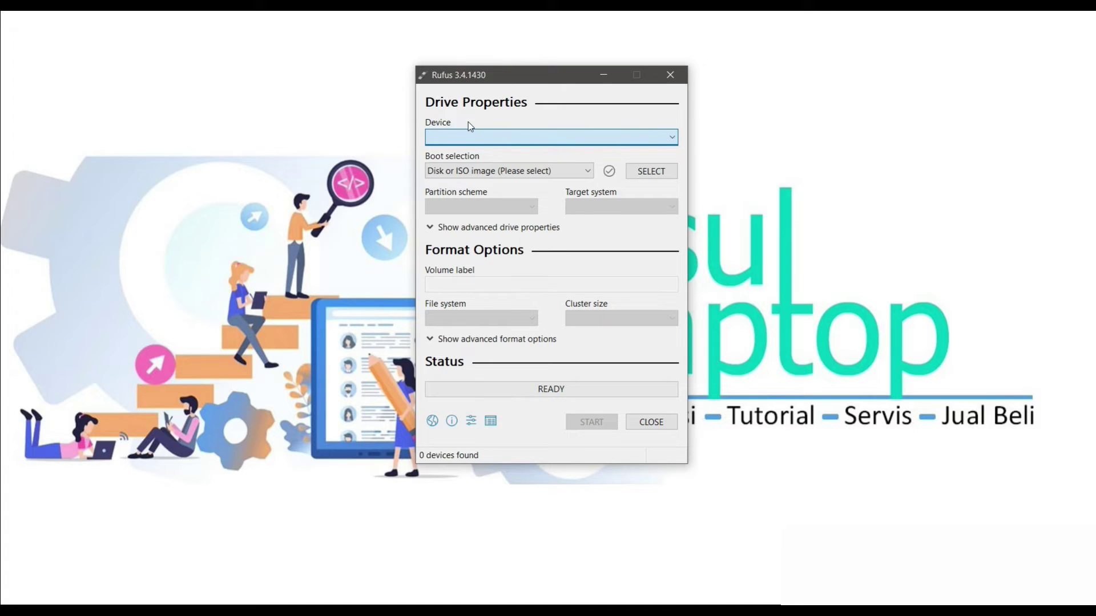
left_click(525, 171)
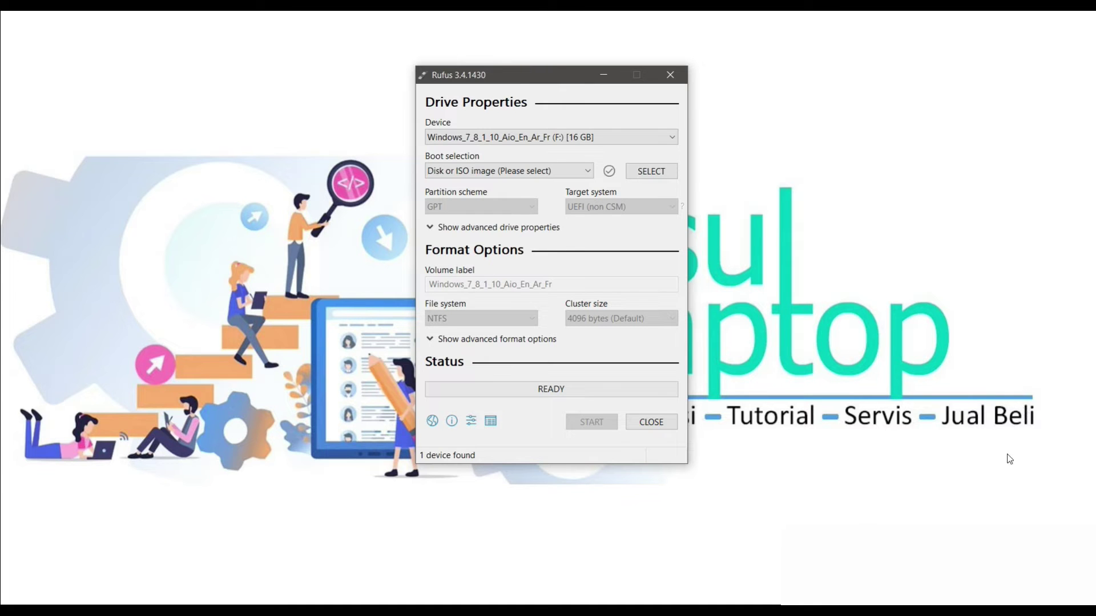
key("super+e")
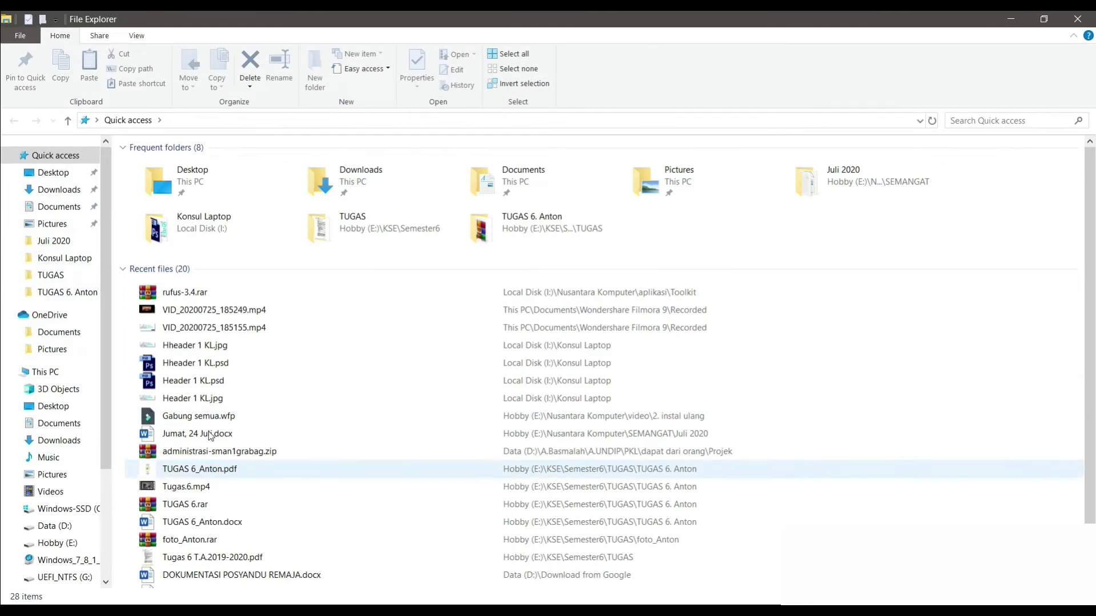
left_click(69, 372)
left_click(759, 284)
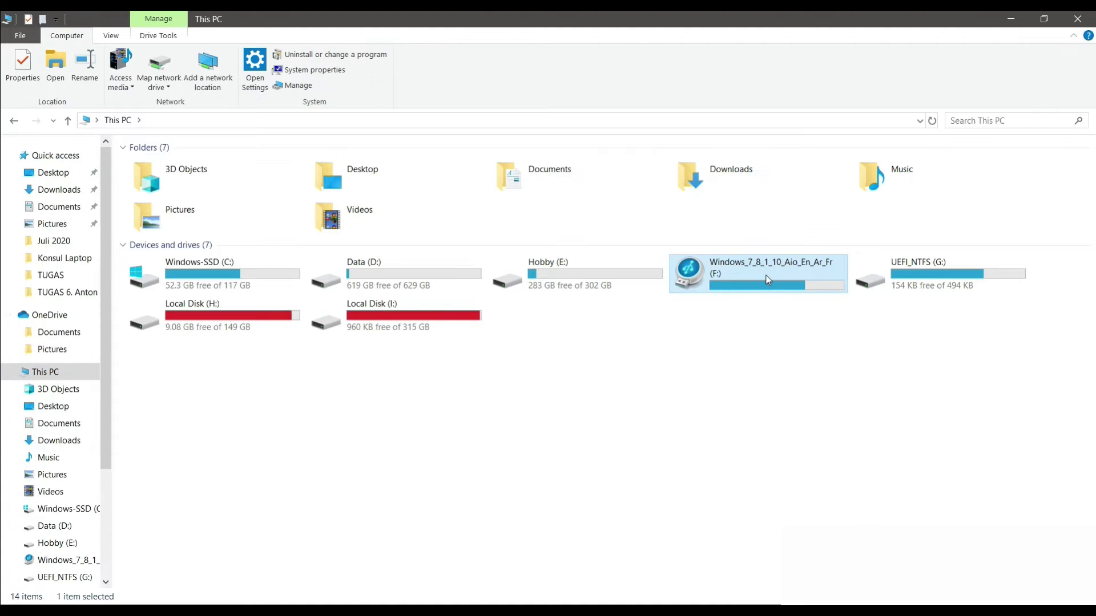
double_click(757, 279)
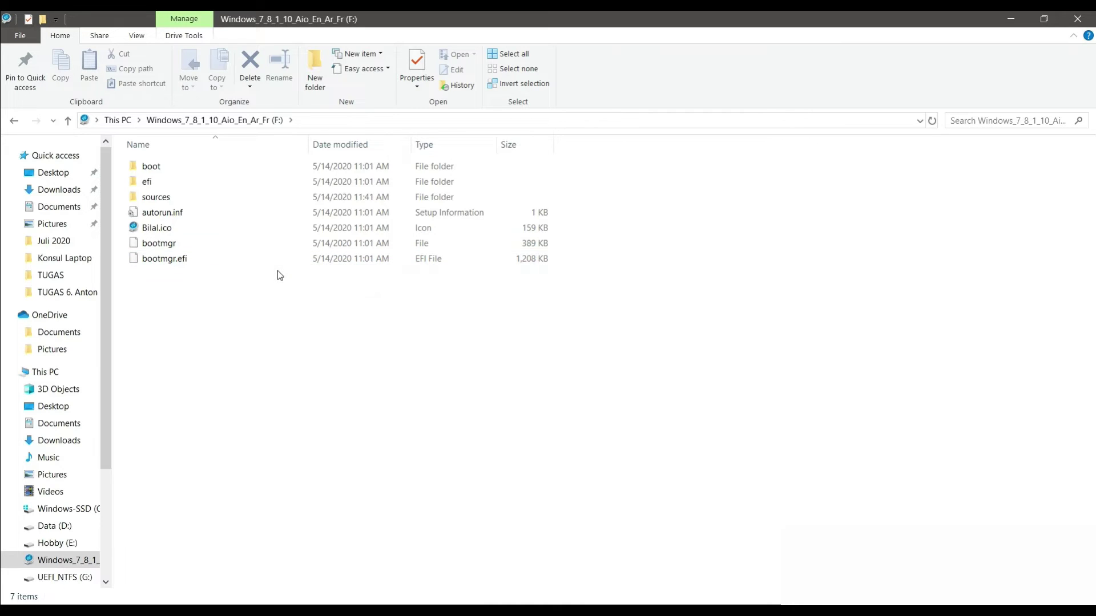
left_click(1077, 19)
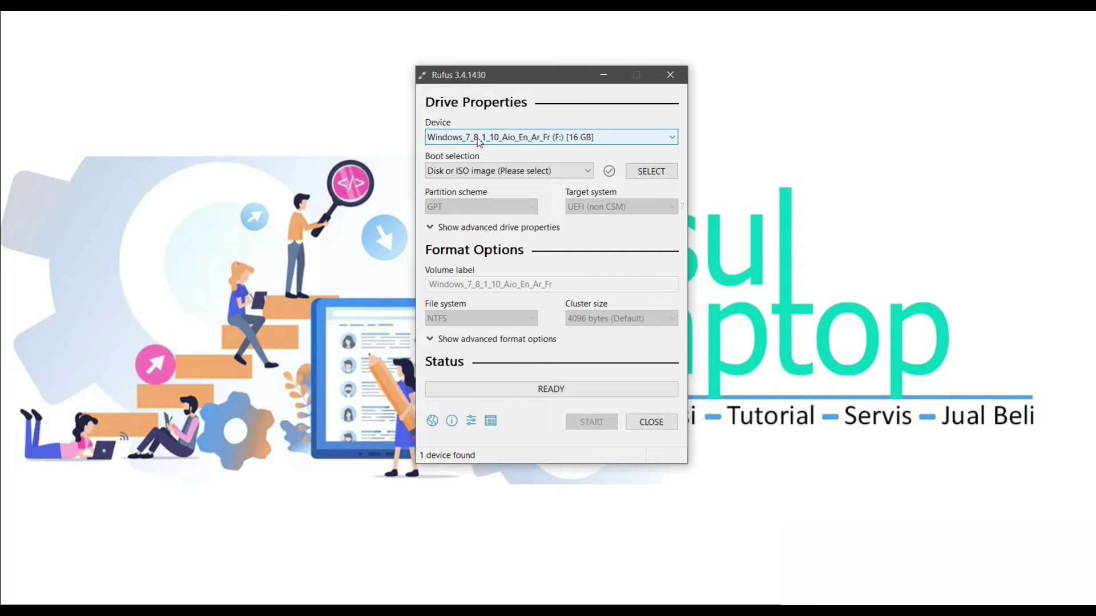
- Refresh the desktop and check which USB drives are offered in the Rufus device list
right_click(864, 171)
left_click(893, 210)
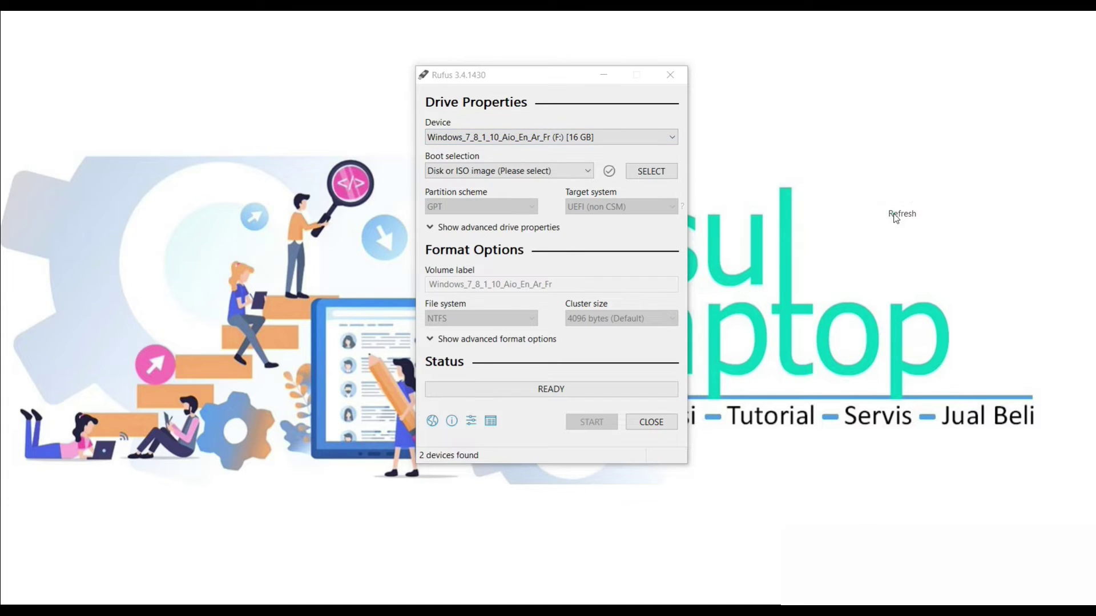
left_click(562, 138)
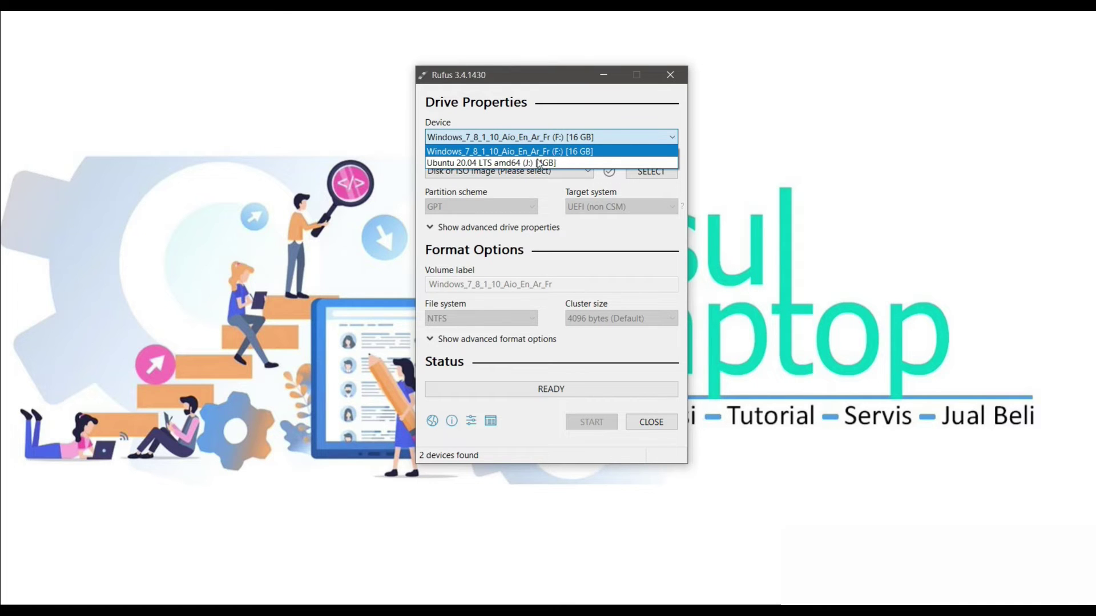
left_click(582, 100)
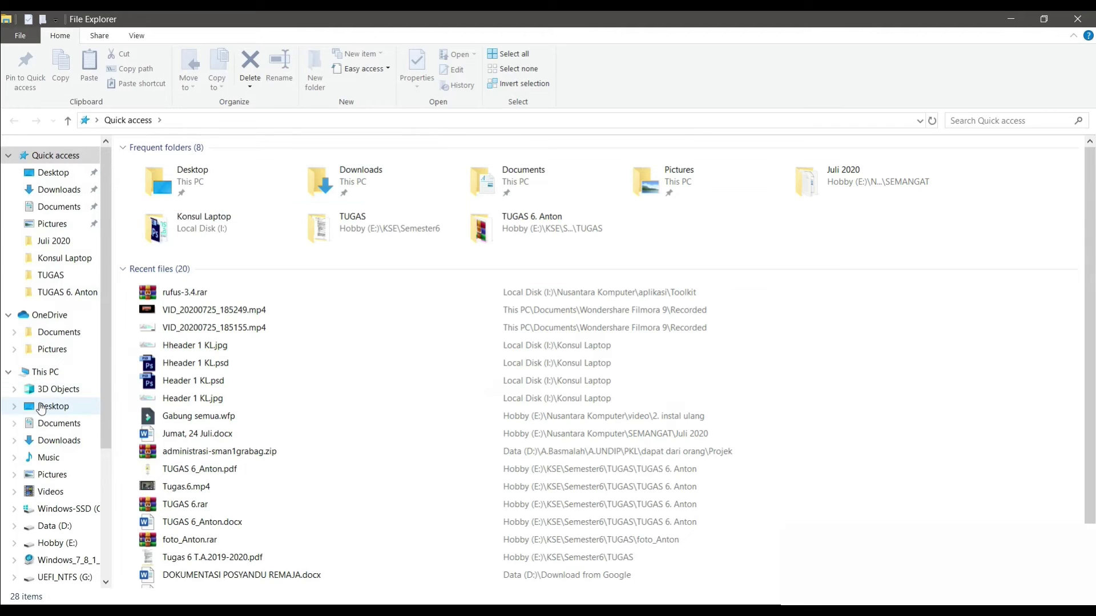
- Inspect the contents of the Windows_7_8_1_10_Aio_En_Ar_Fr (F:) and Ubuntu 20.04 LTS amd64 (J:) drives, then close File Explorer
left_click(54, 373)
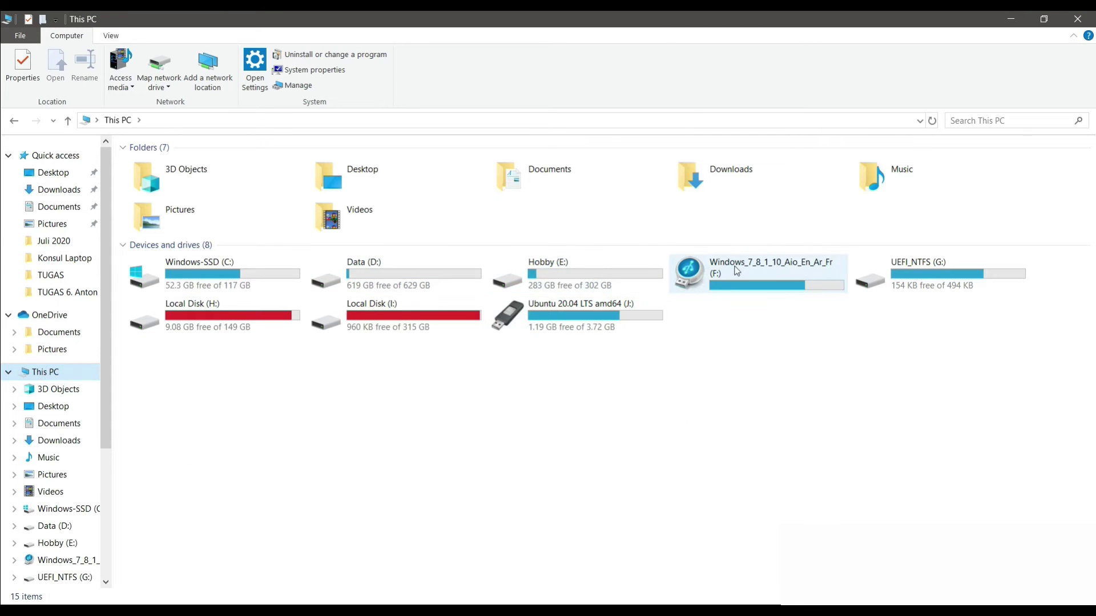
double_click(803, 280)
left_click(12, 122)
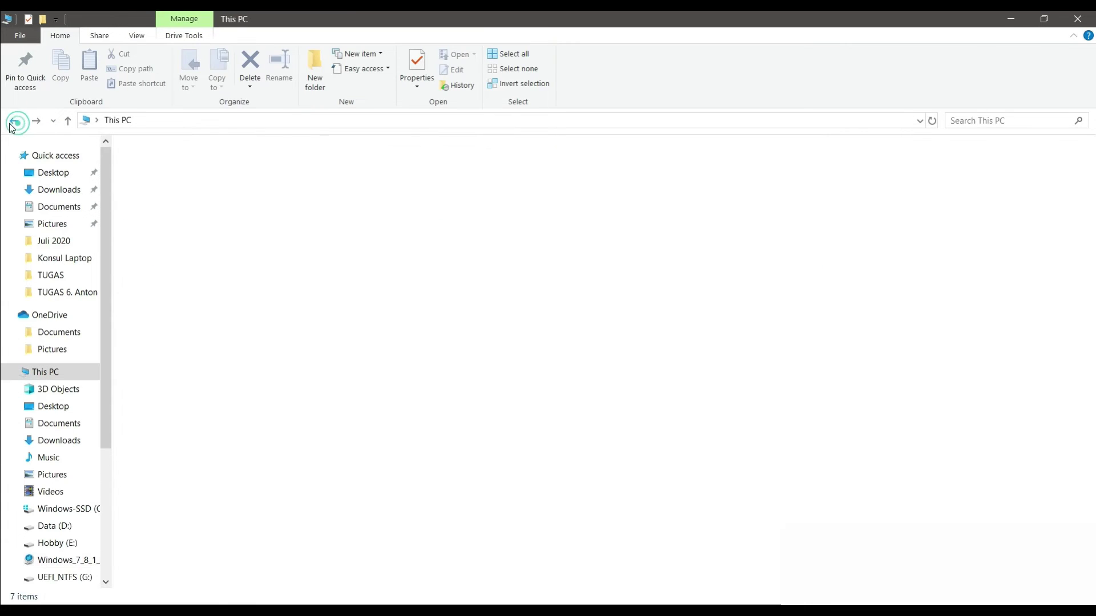
double_click(598, 313)
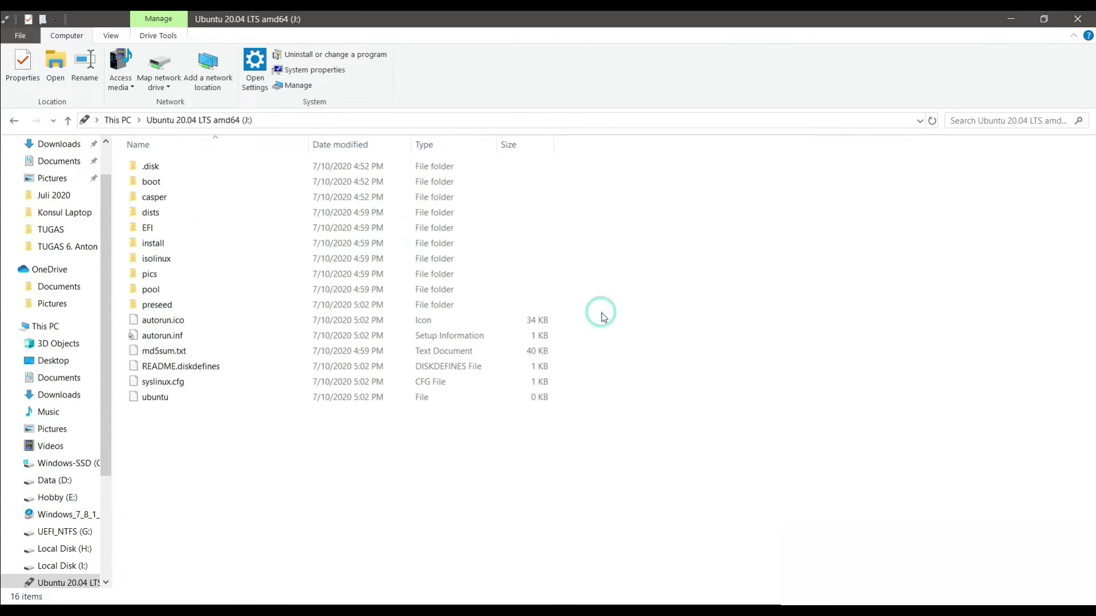
left_click(1078, 19)
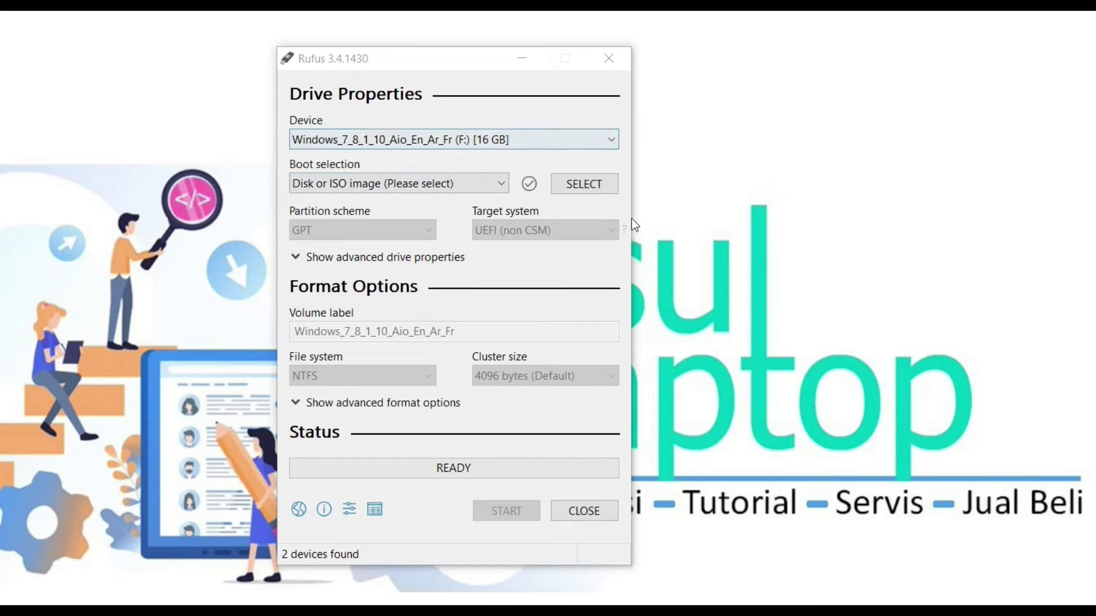
- Load Windows_7_8.1_10_Aio_November_2017_En_Ar_Fr.iso as the boot image in Rufus
left_click(574, 186)
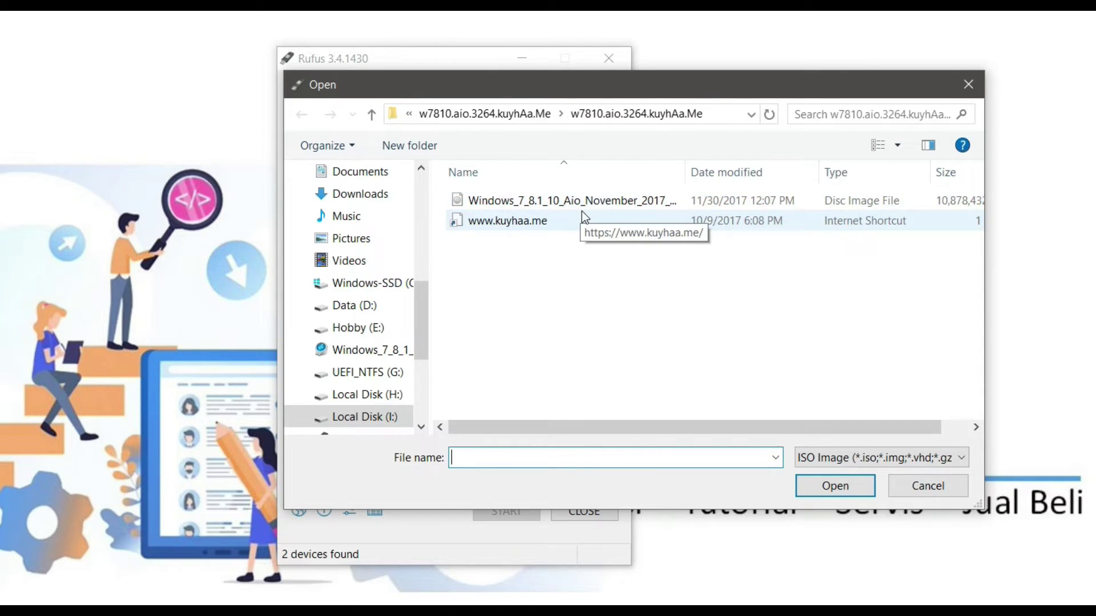
left_click(618, 206)
left_click(833, 486)
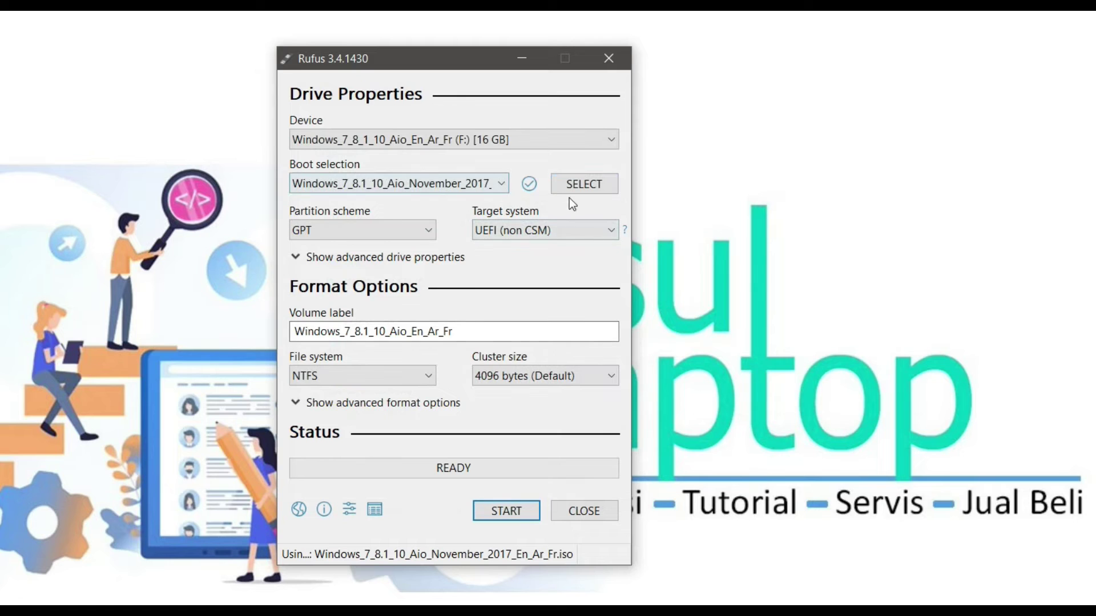
- Choose GPT as the partition scheme and check the target system options it offers
left_click(358, 233)
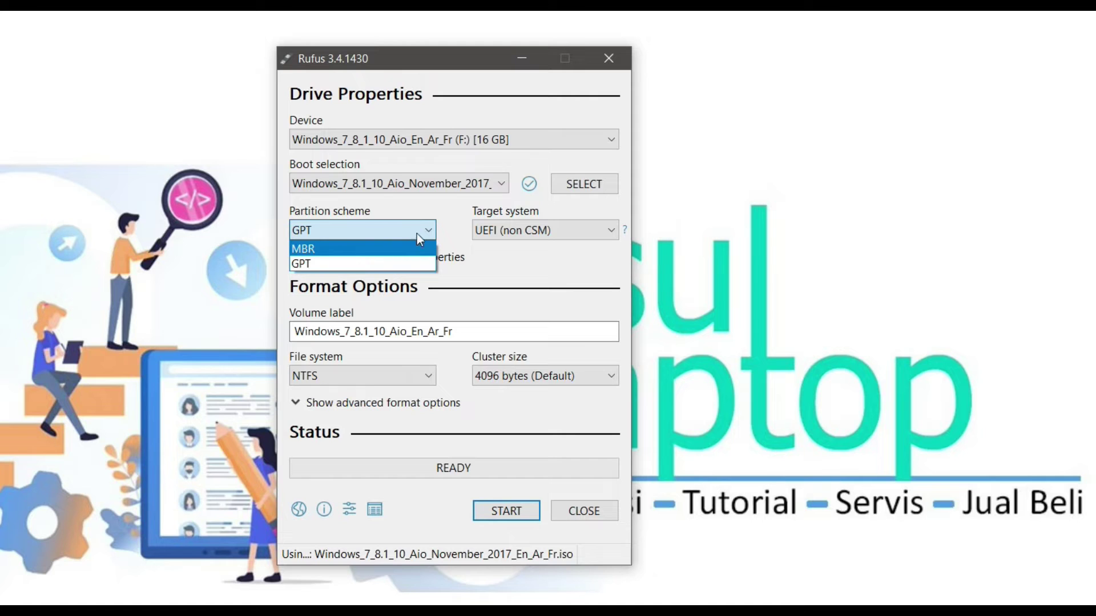
left_click(367, 262)
left_click(532, 231)
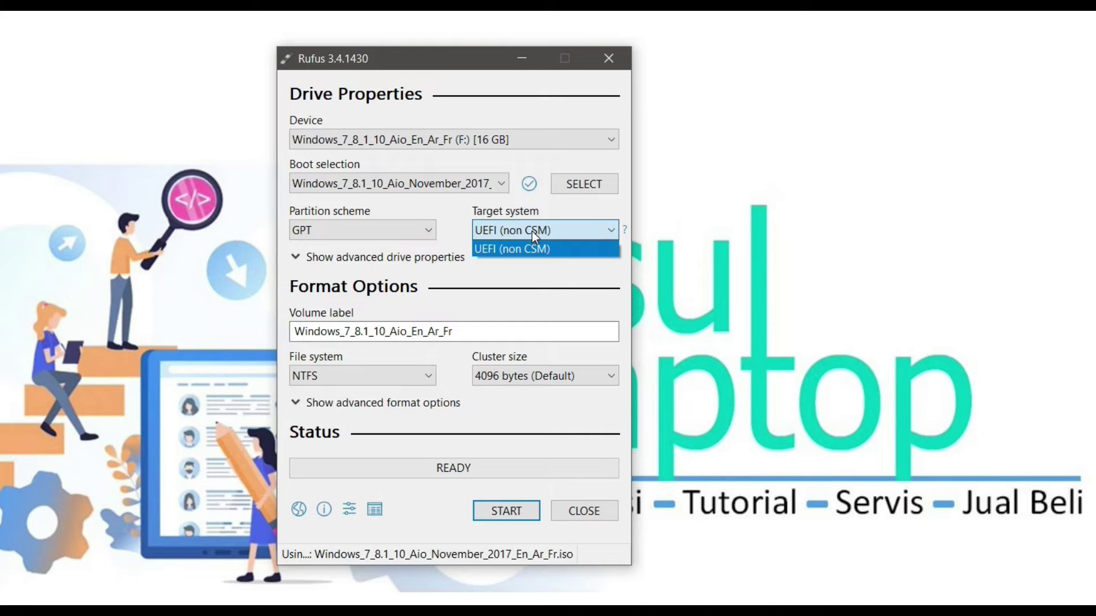
- Switch the partition scheme to MBR, show the advanced drive properties, and check the target system options
left_click(413, 232)
left_click(412, 232)
left_click(389, 251)
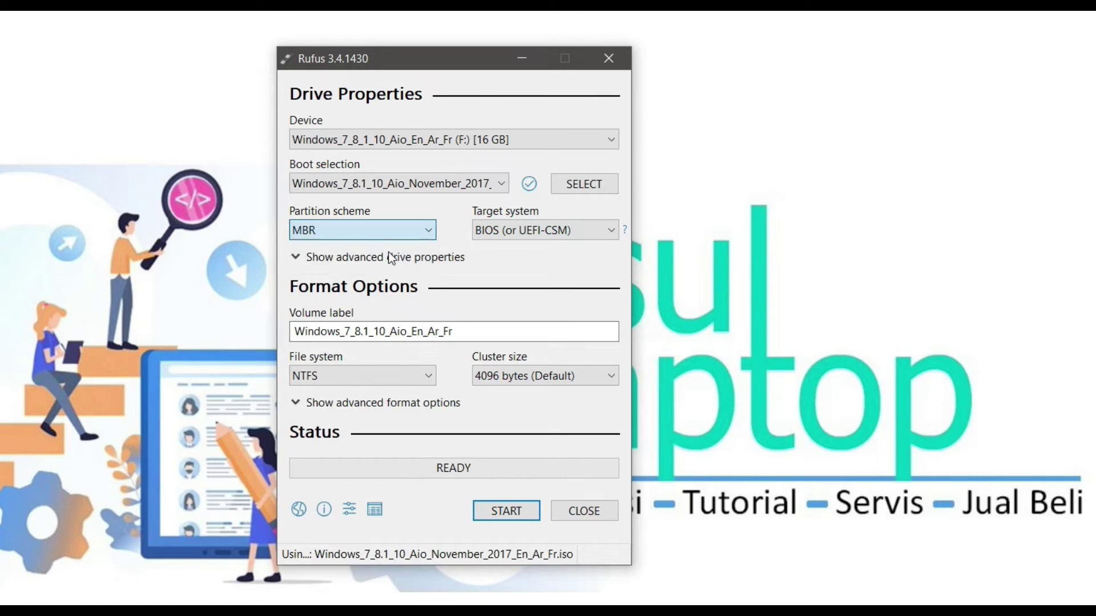
left_click(391, 258)
left_click(512, 234)
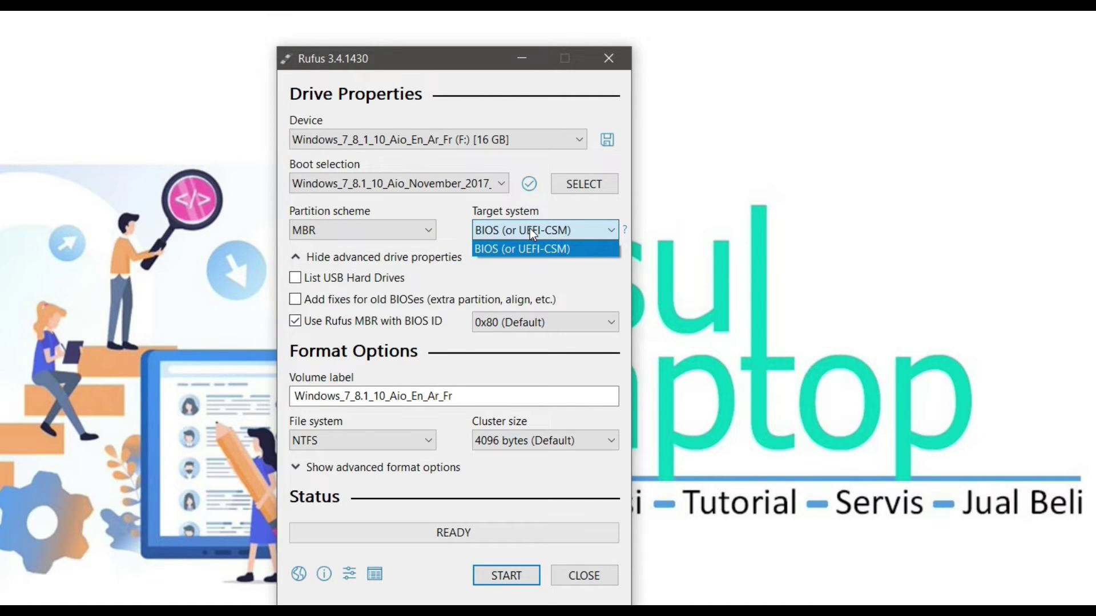
- Set the partition scheme back to GPT for the UEFI (non CSM) target system
left_click(411, 226)
left_click(412, 229)
left_click(398, 263)
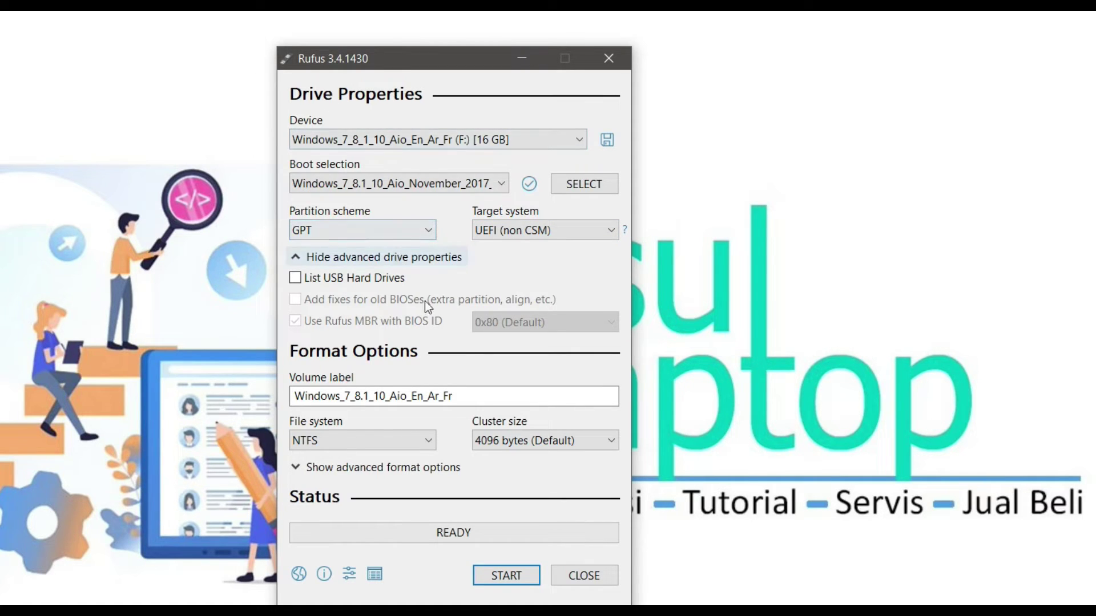
- Start writing the image to the 16 GB drive (F:), accept erasing all its data, and minimize Rufus
left_click(512, 577)
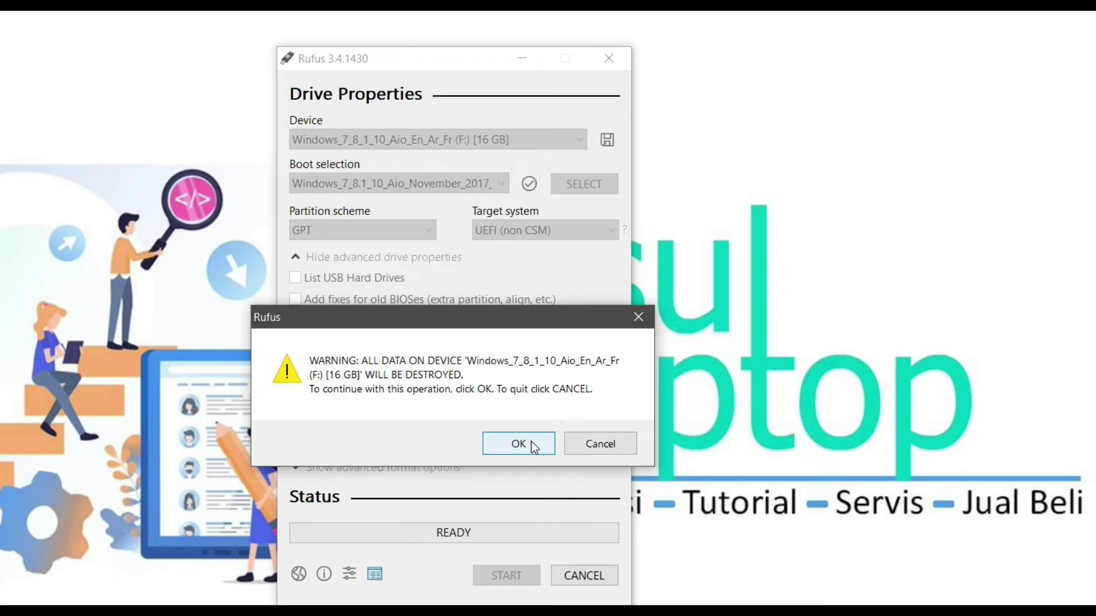
left_click(529, 441)
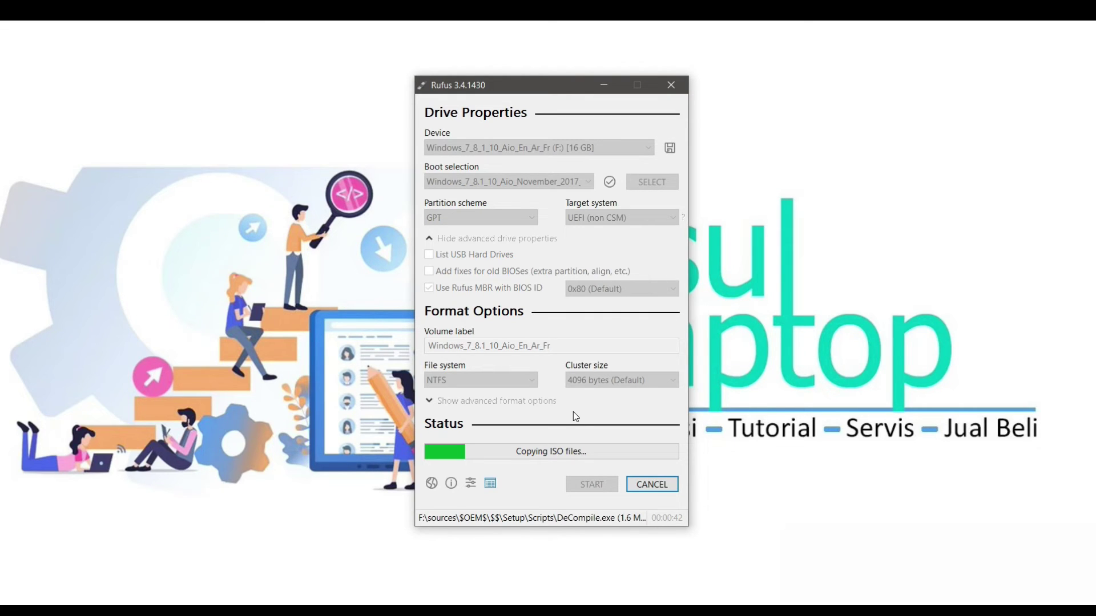
left_click(605, 83)
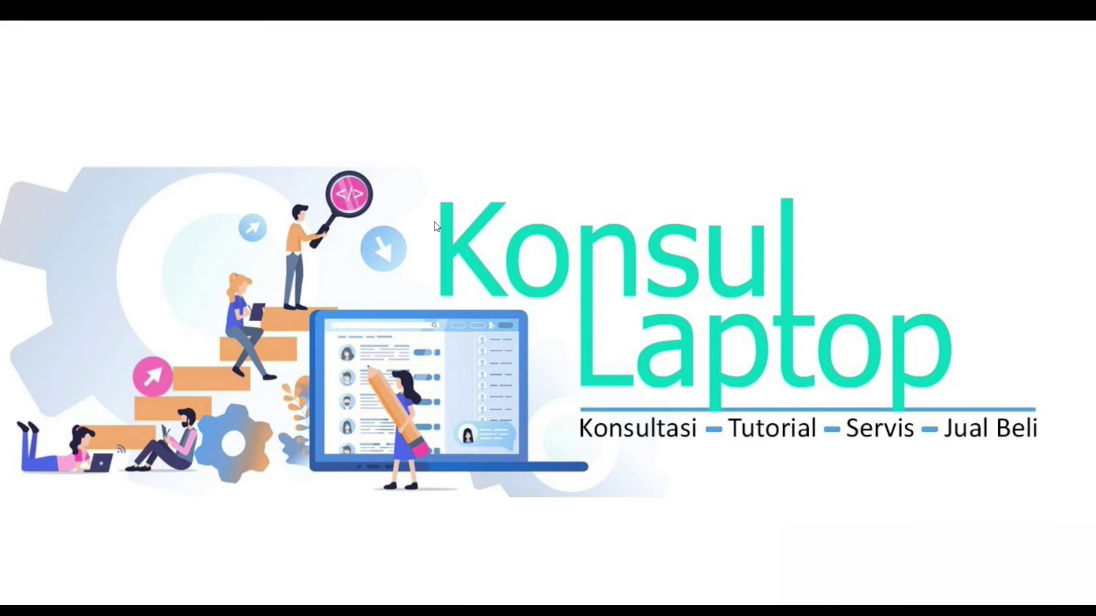
- Find diskpart through the Windows search and launch it
key("super")
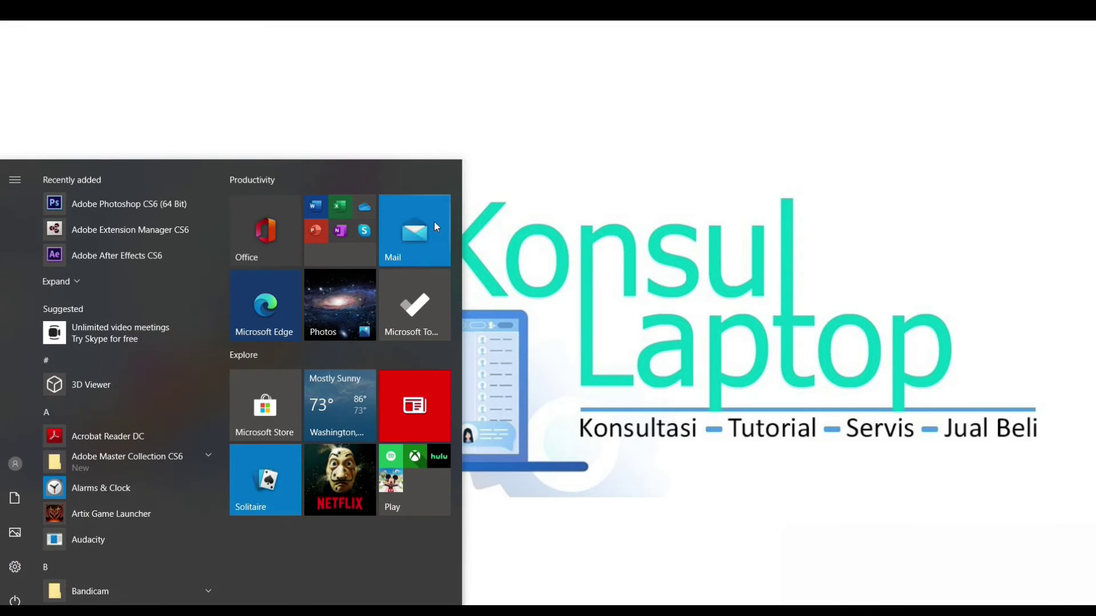
type("di")
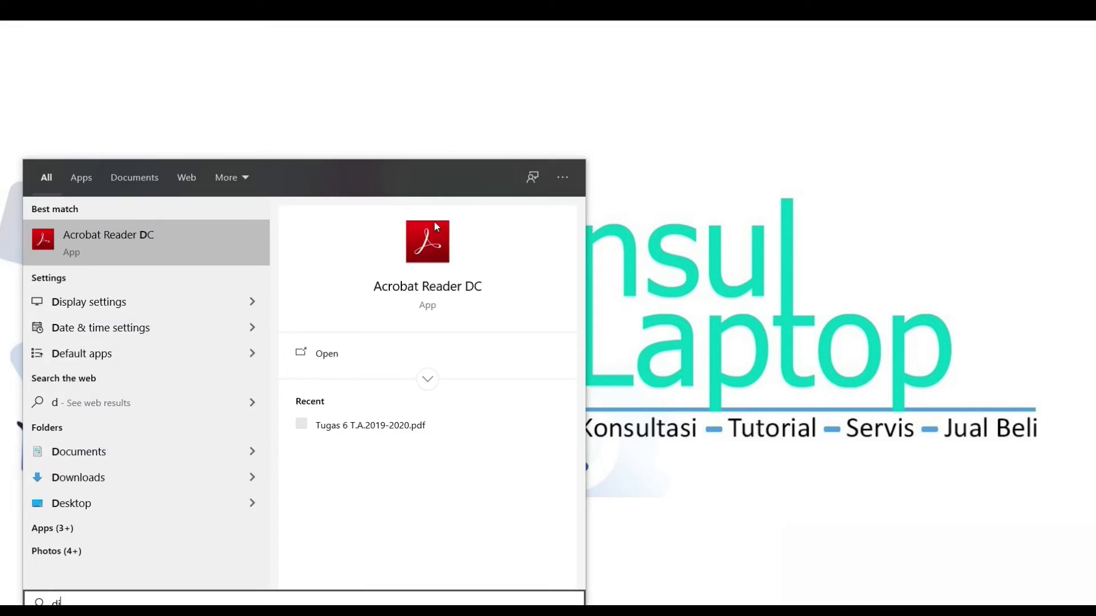
type("skpart")
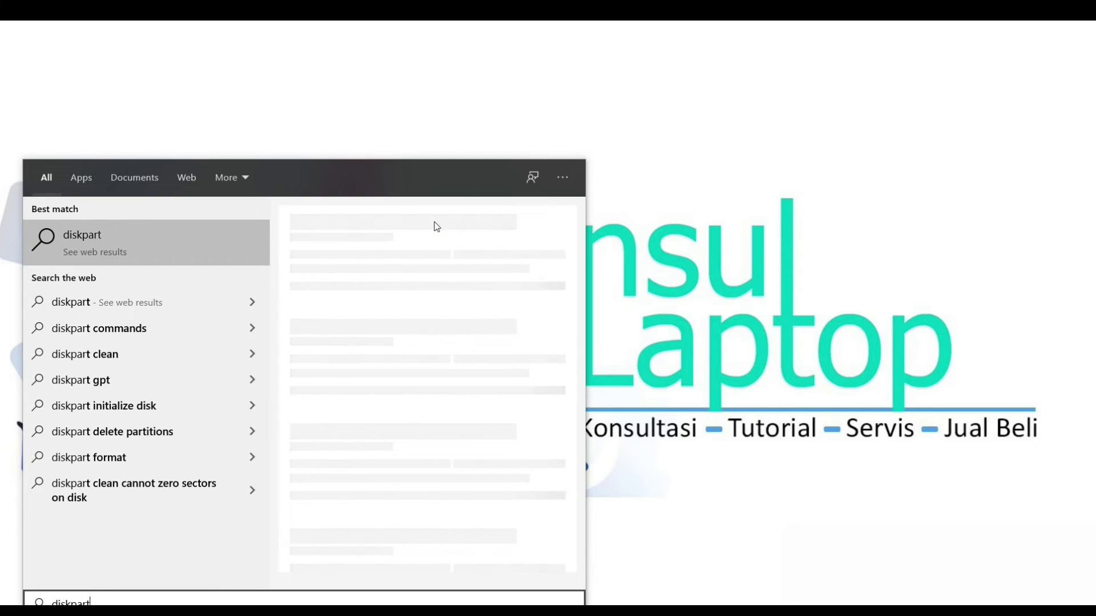
key("Return")
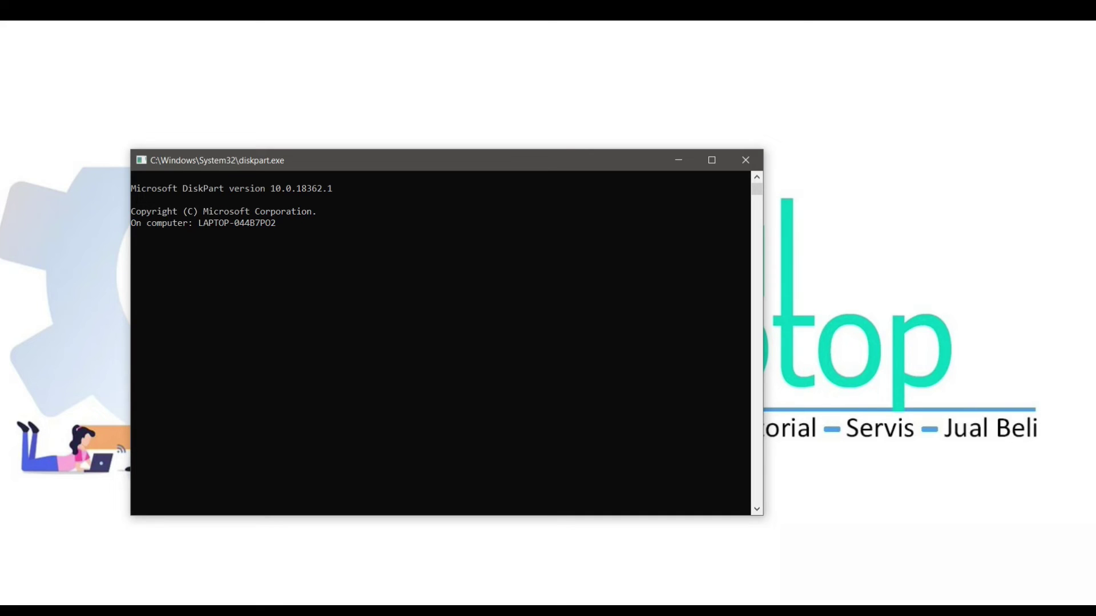
- Open Disk Management and maximize its window
right_click(9, 605)
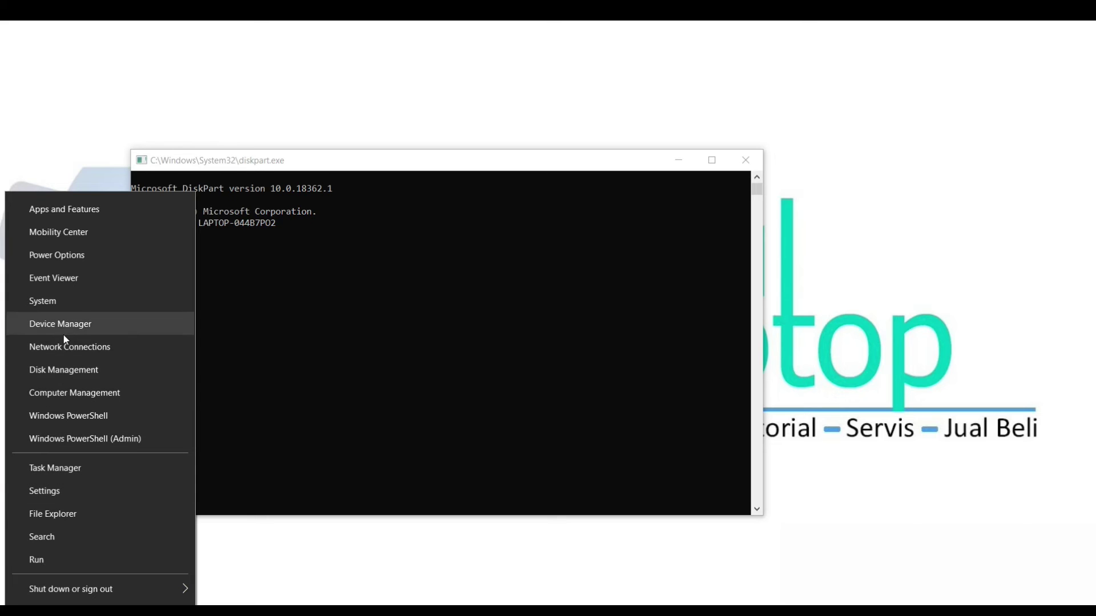
left_click(67, 370)
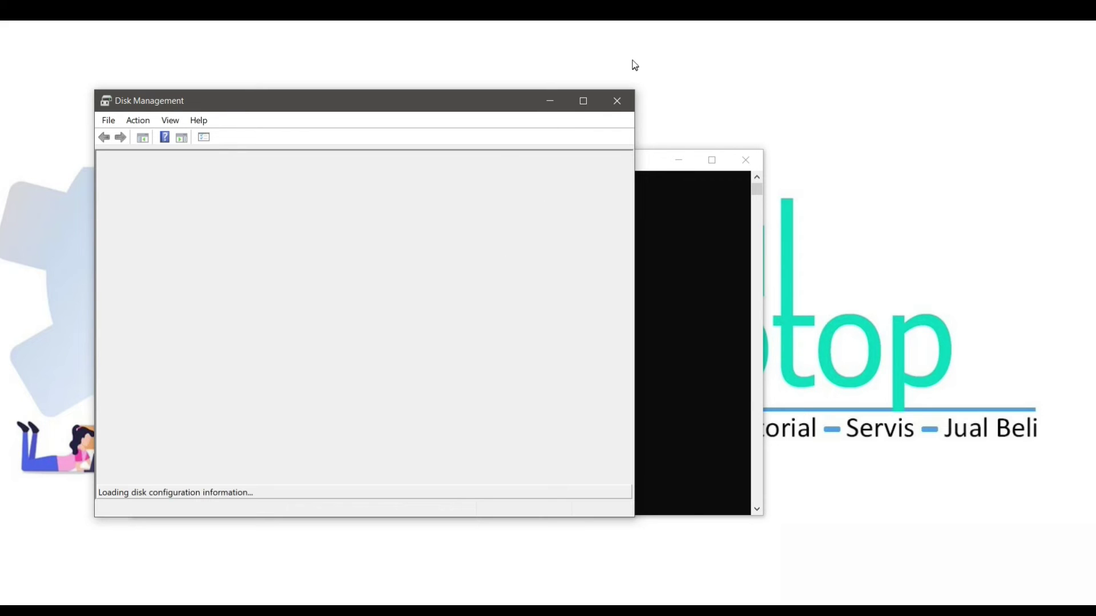
left_click(588, 104)
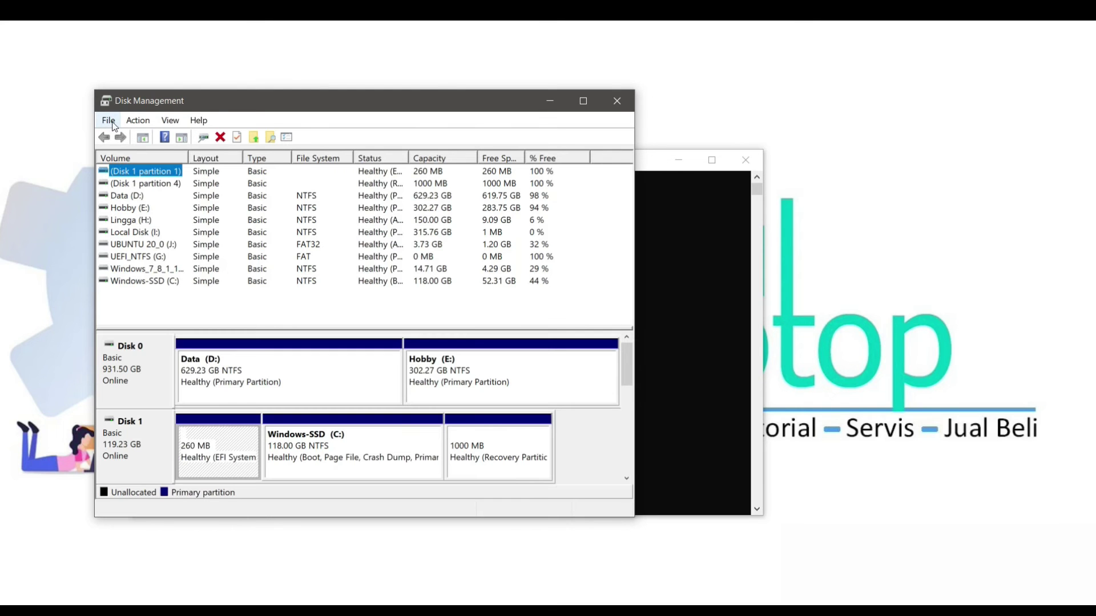
left_click(583, 101)
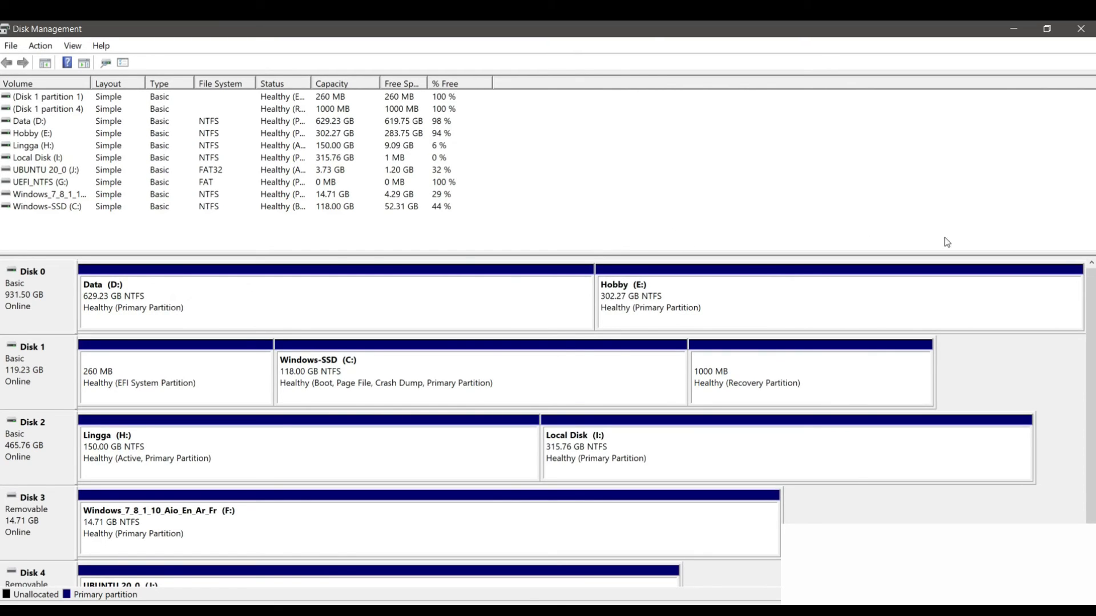
- Examine Disk 1 for an EFI system partition and a recovery partition, and close Disk Management
scroll(2, 343, "down", 1)
scroll(1, 293, "up", 1)
left_click(149, 368)
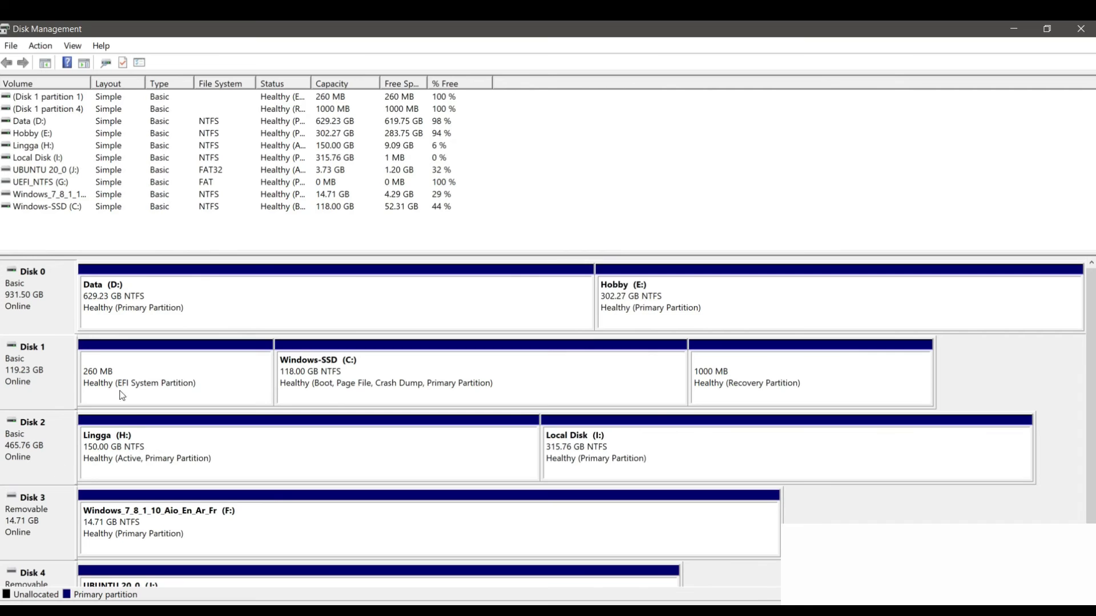
scroll(992, 331, "down", 1)
scroll(992, 331, "up", 1)
left_click(768, 381)
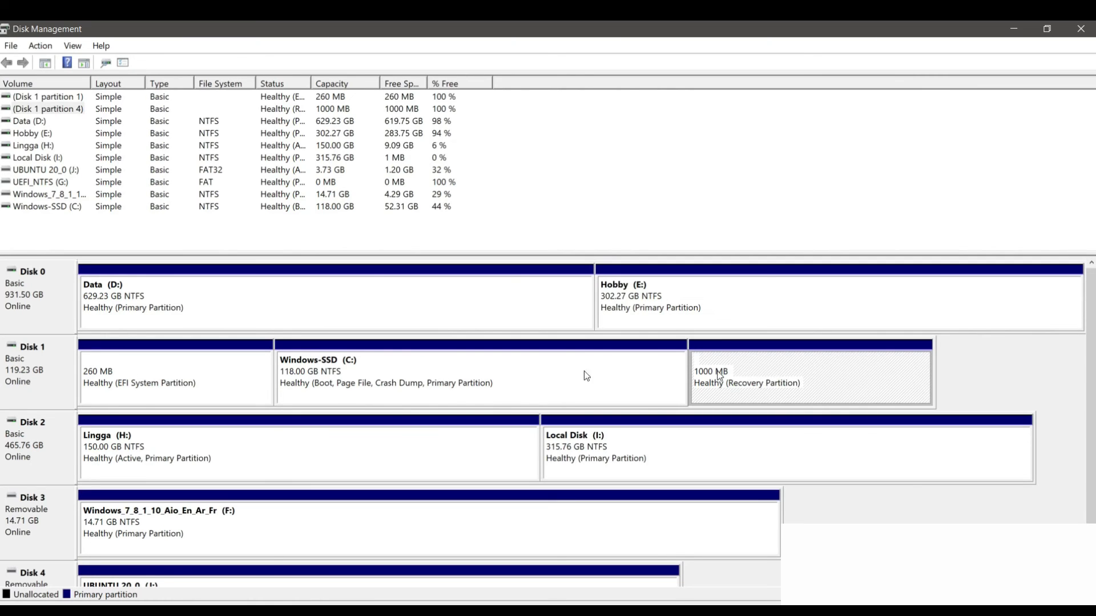
left_click(179, 388)
left_click(726, 379)
left_click(1081, 28)
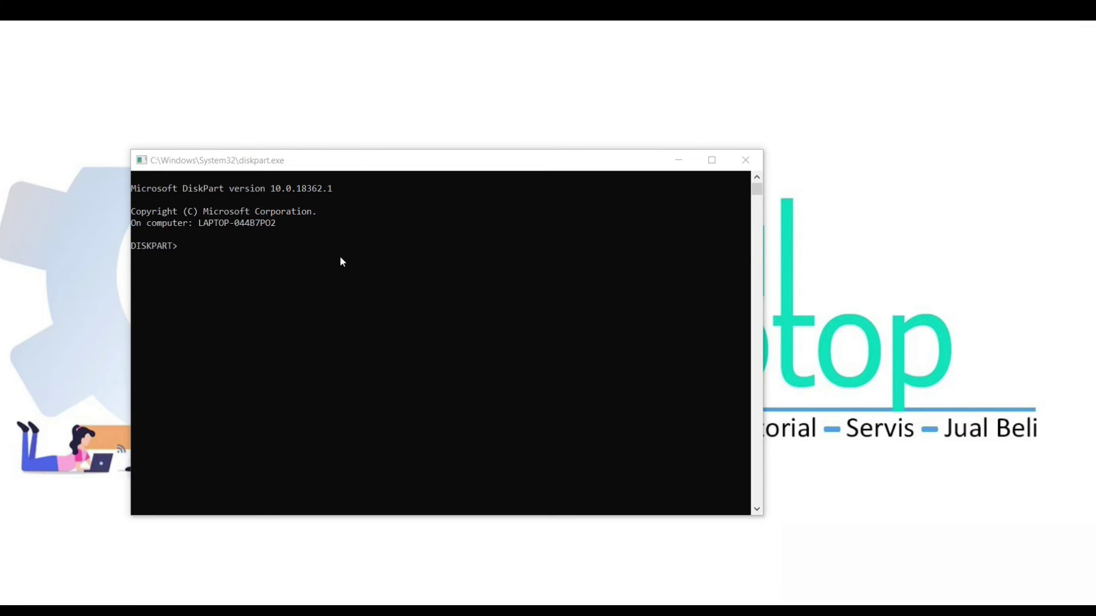
- Run list disk in DiskPart to check which disks are GPT, and close the DiskPart window
left_click(306, 265)
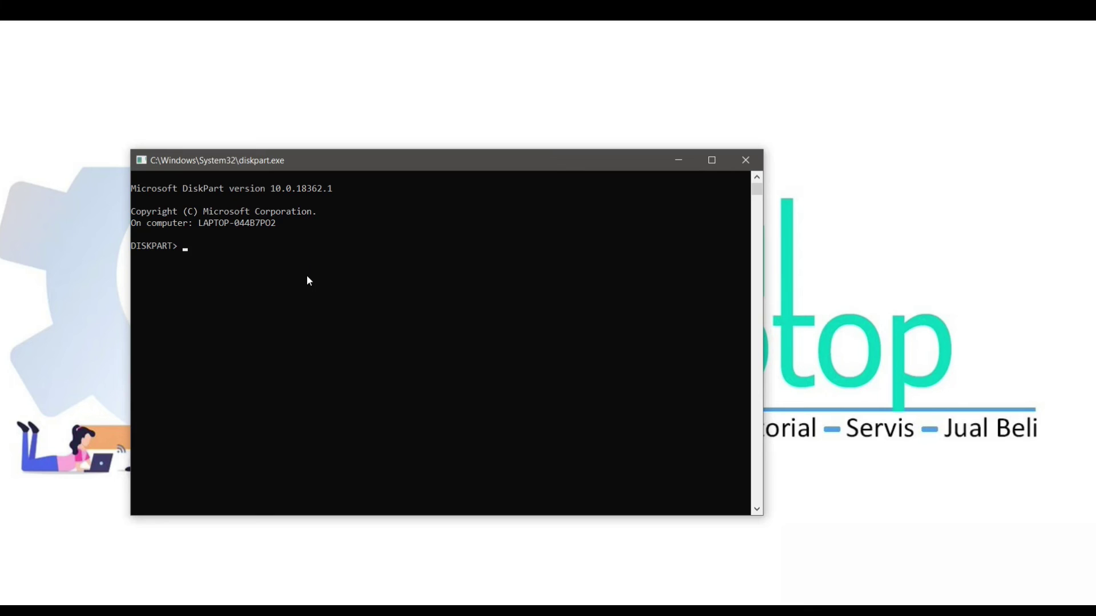
type("list disk")
key("Return")
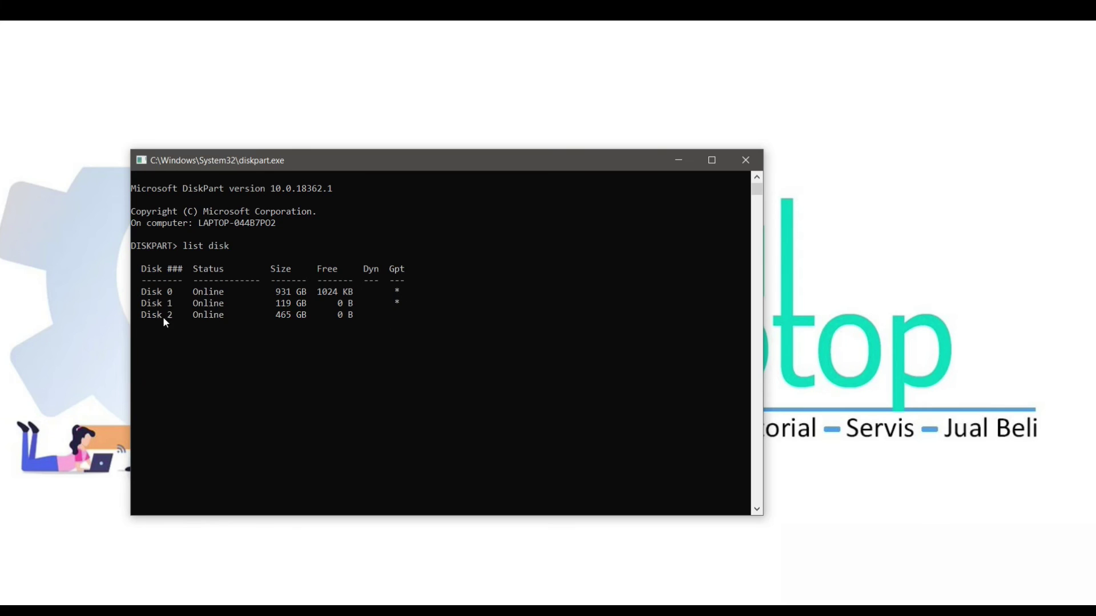
left_click(748, 177)
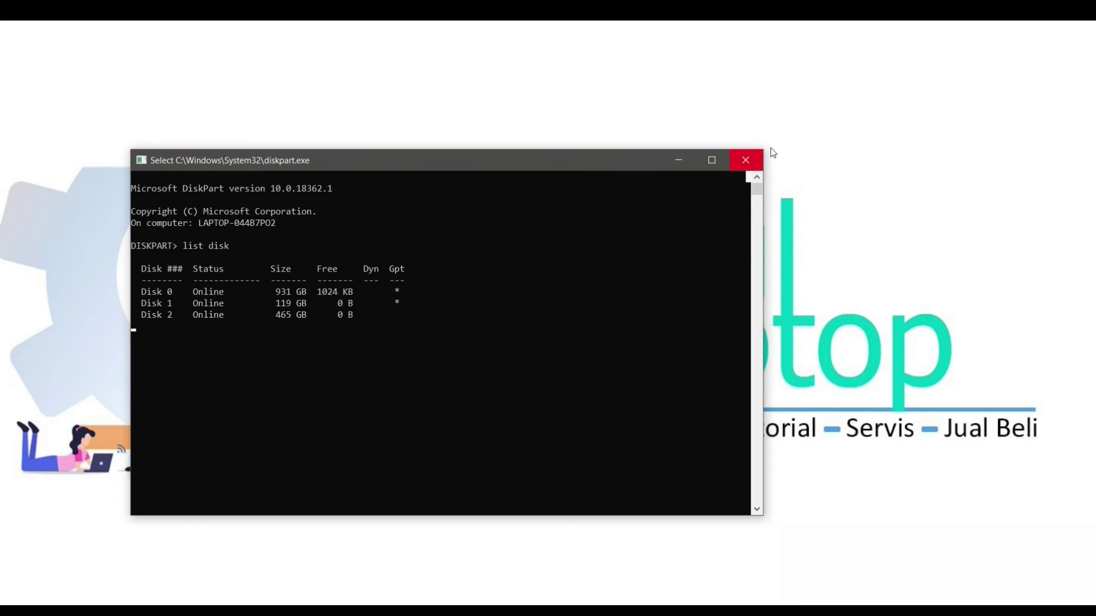
left_click(746, 161)
right_click(724, 161)
left_click(735, 206)
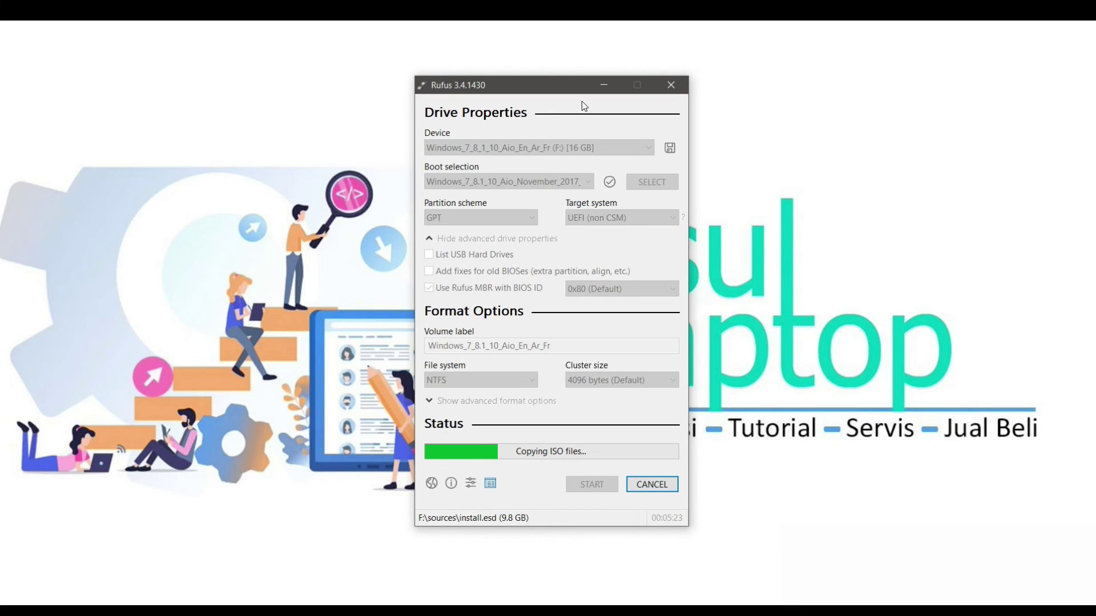
- Dismiss the Secure Boot notice in Rufus, close the program, and refresh the desktop
left_click(879, 204)
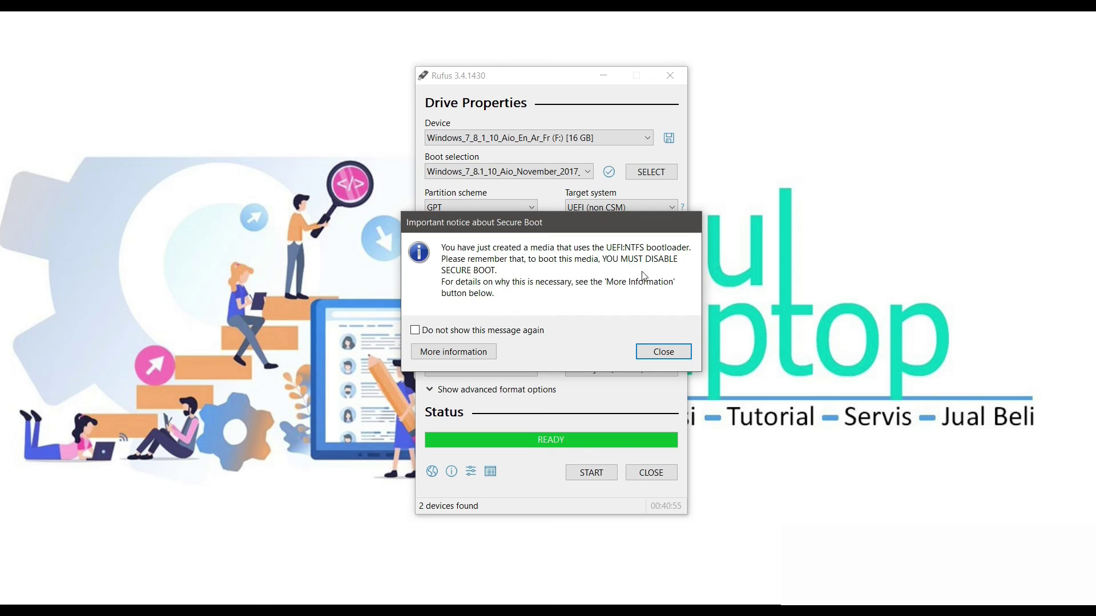
left_click(672, 360)
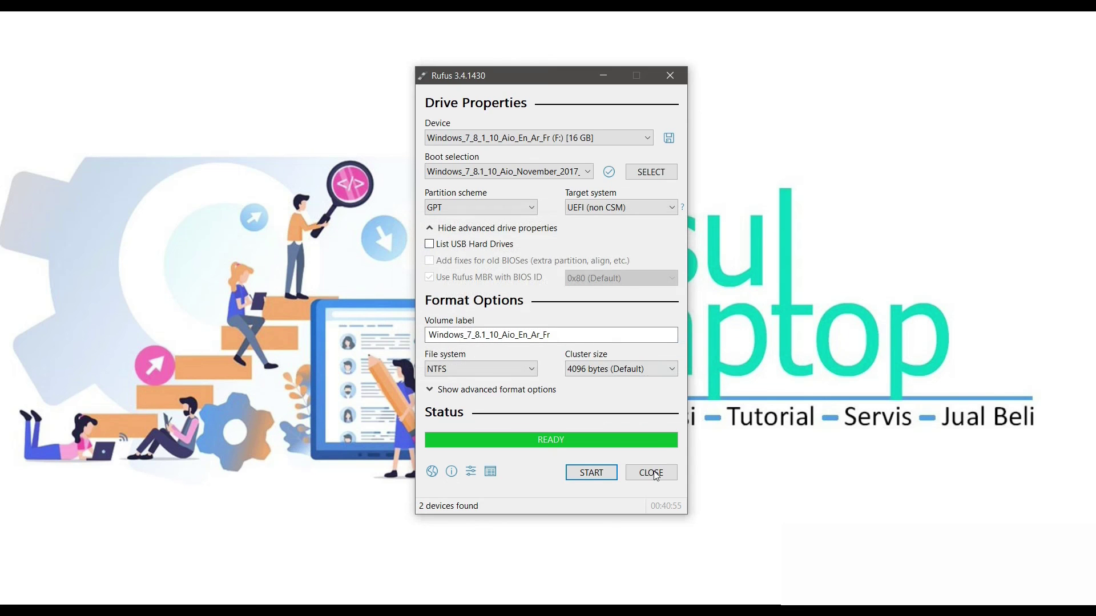
left_click(654, 474)
right_click(565, 285)
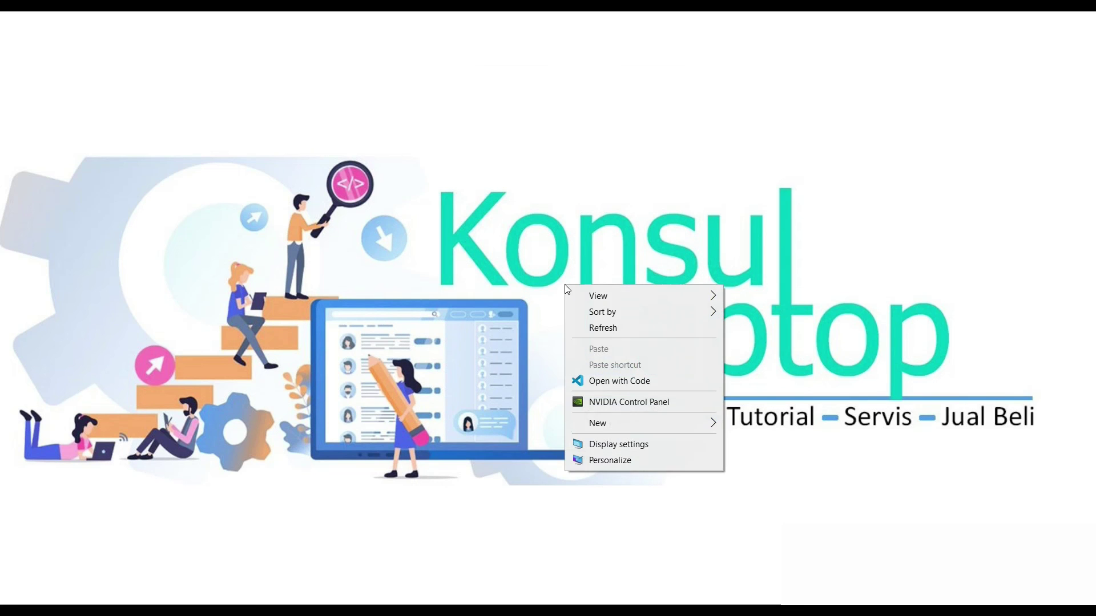
left_click(599, 327)
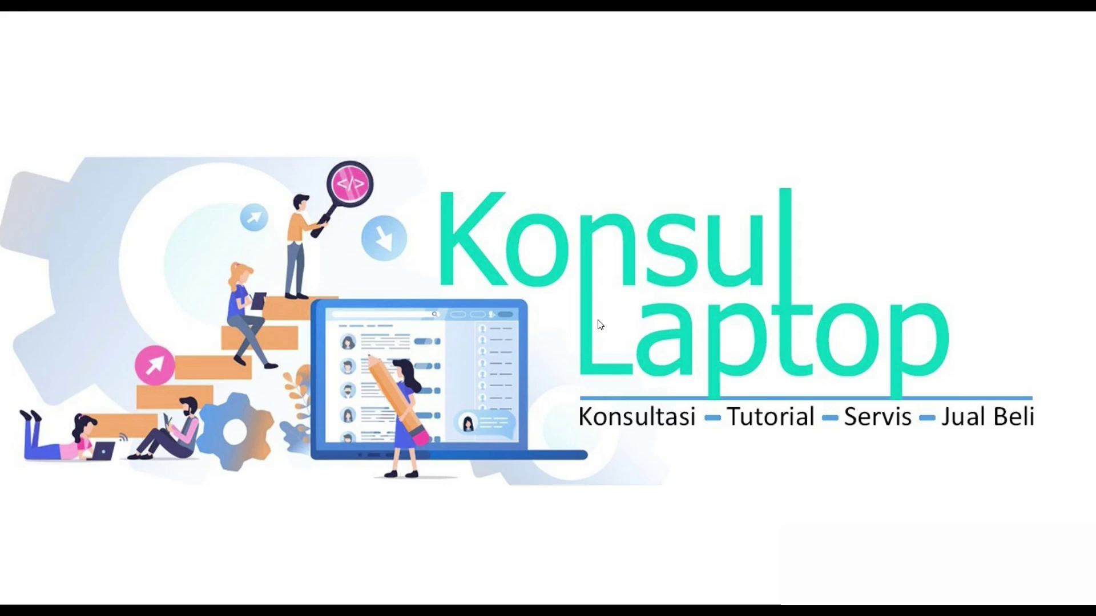